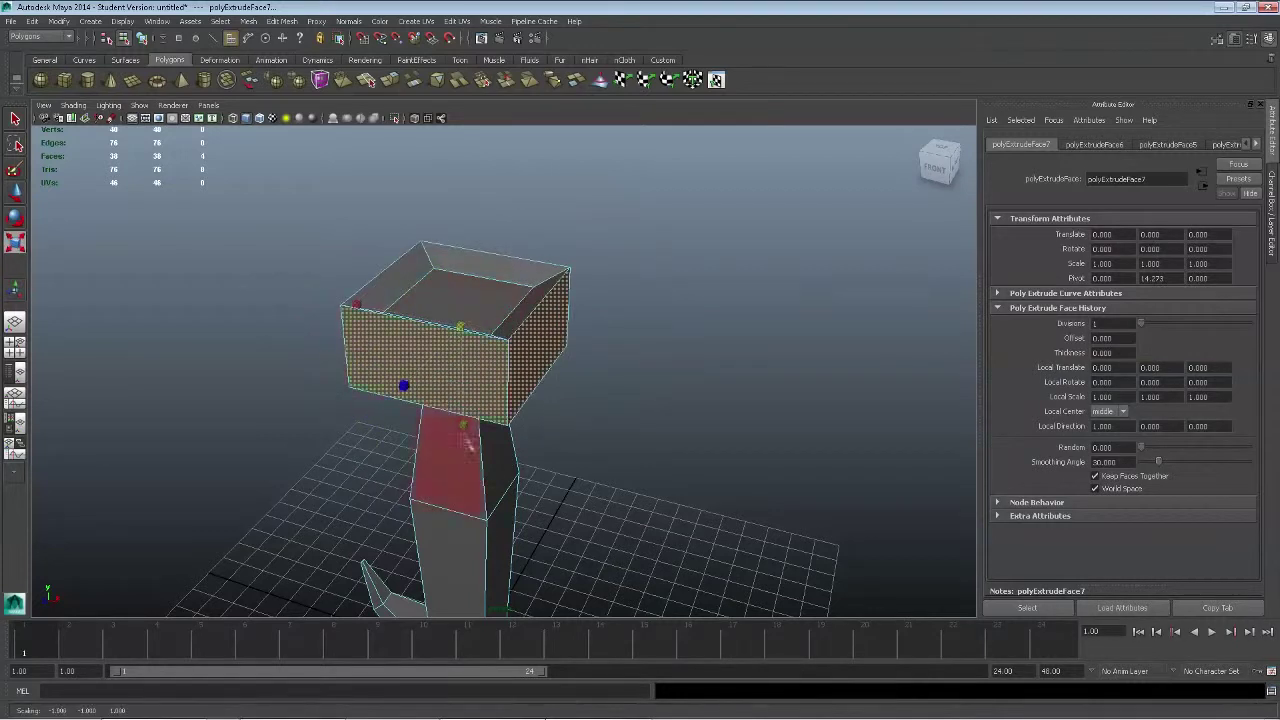
Step: Flatten the guard block vertically with Scale and raise the end face on one side slightly
key(r)
alt+drag(463, 372, 614, 398)
key(w)
click(568, 290)
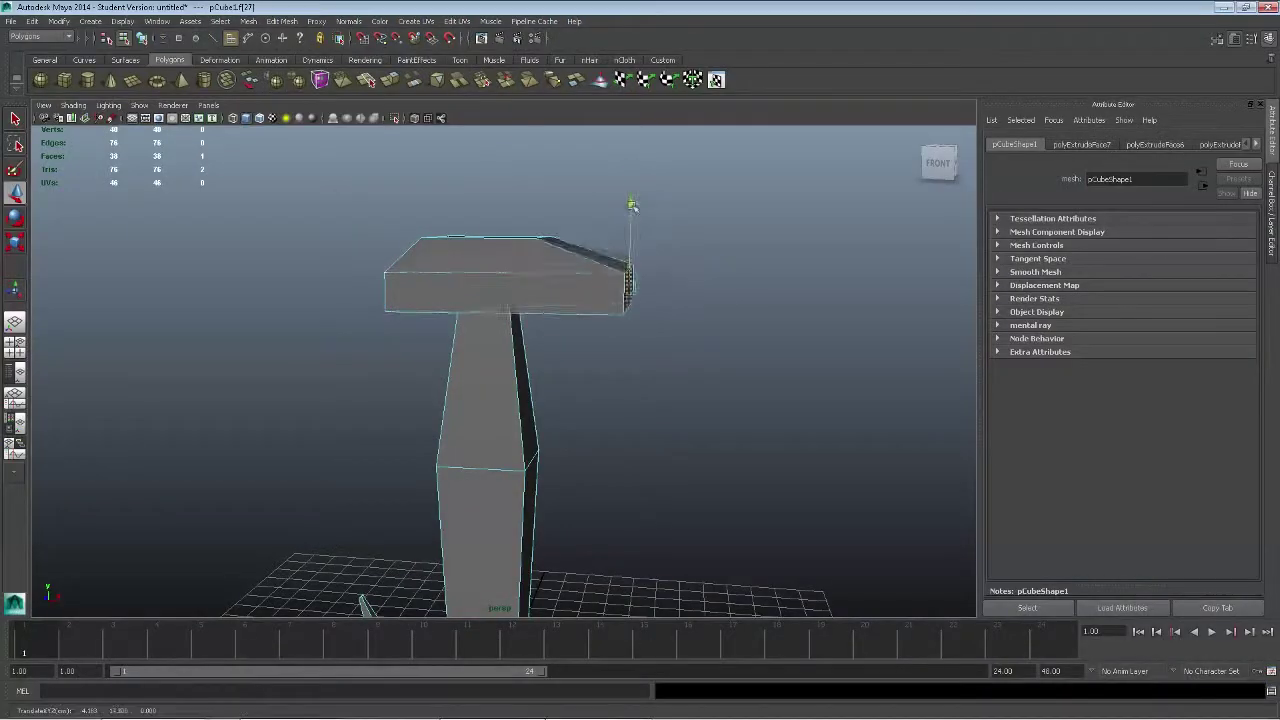
Step: Extrude the guard's end face in three successive sections, scaling and rotating them into a tapered horn that curves upward
key(ctrl+e)
drag(707, 277, 829, 280)
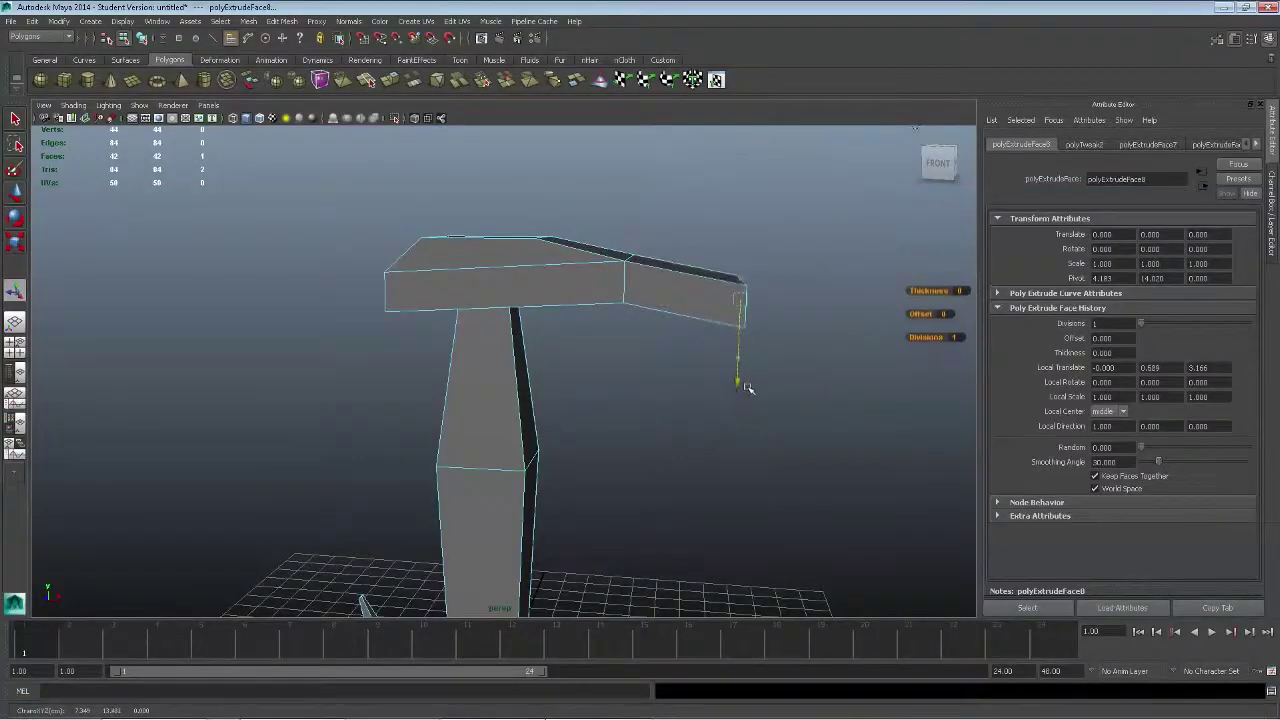
alt+drag(749, 430, 782, 237)
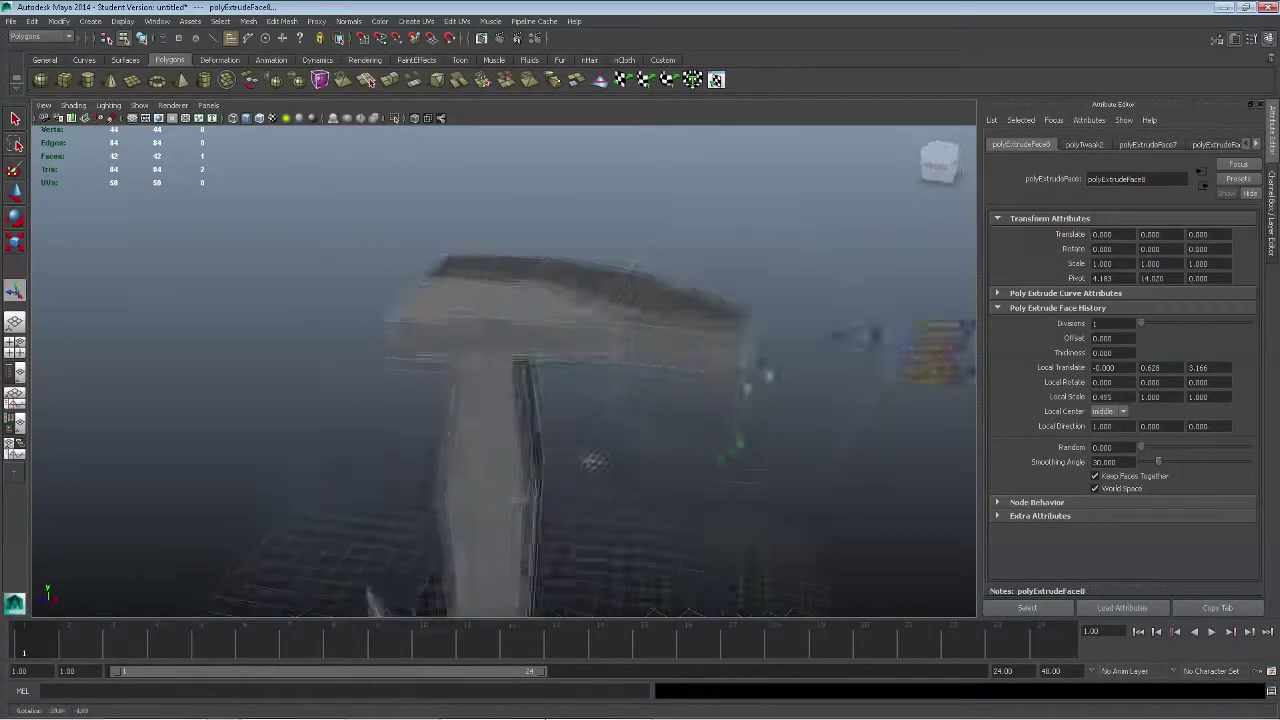
key(ctrl+e)
drag(700, 415, 791, 378)
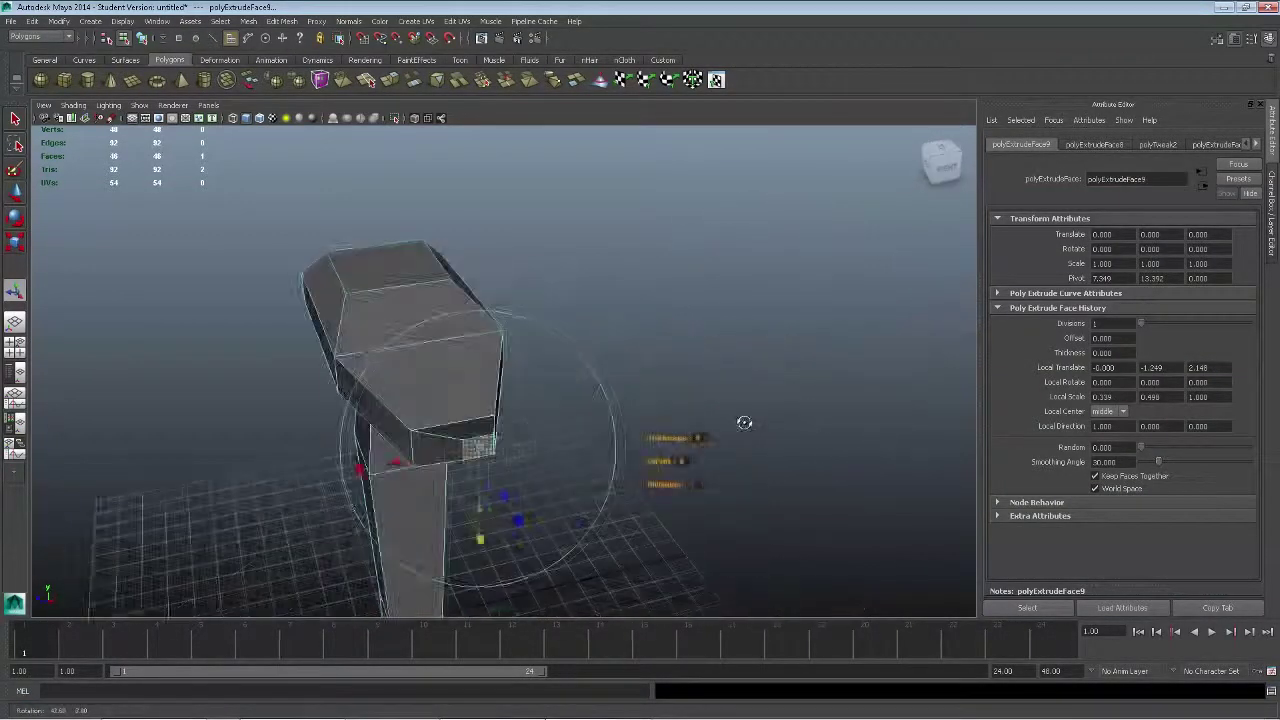
key(ctrl+e)
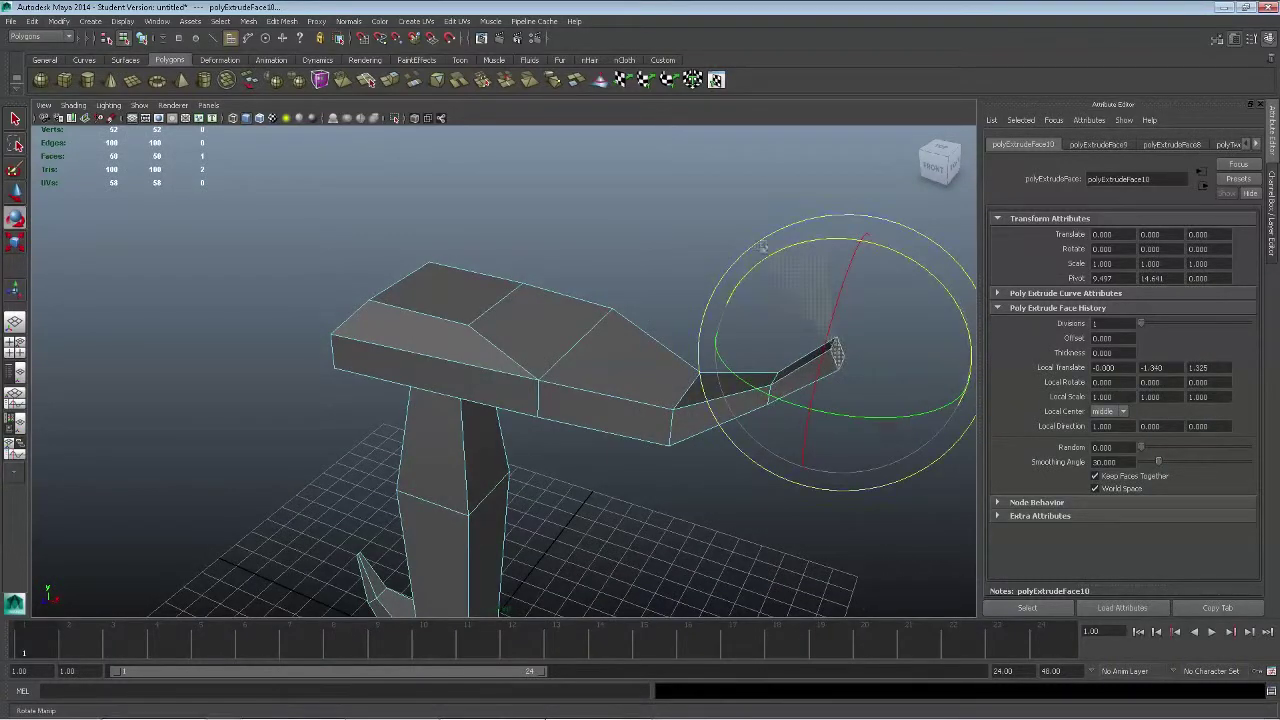
alt+drag(841, 393, 740, 388)
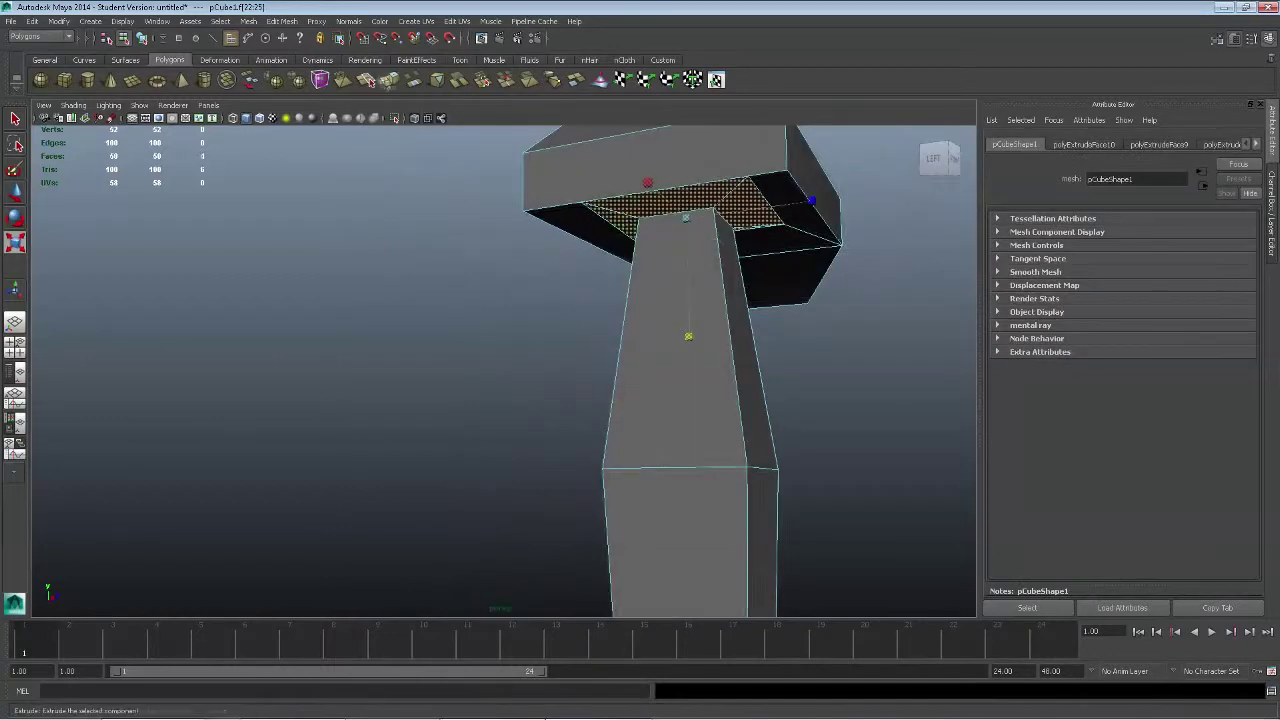
Step: Extrude the ring of faces under the guard, and extrude the opposite guard end twice into a short tapered point
key(ctrl+e)
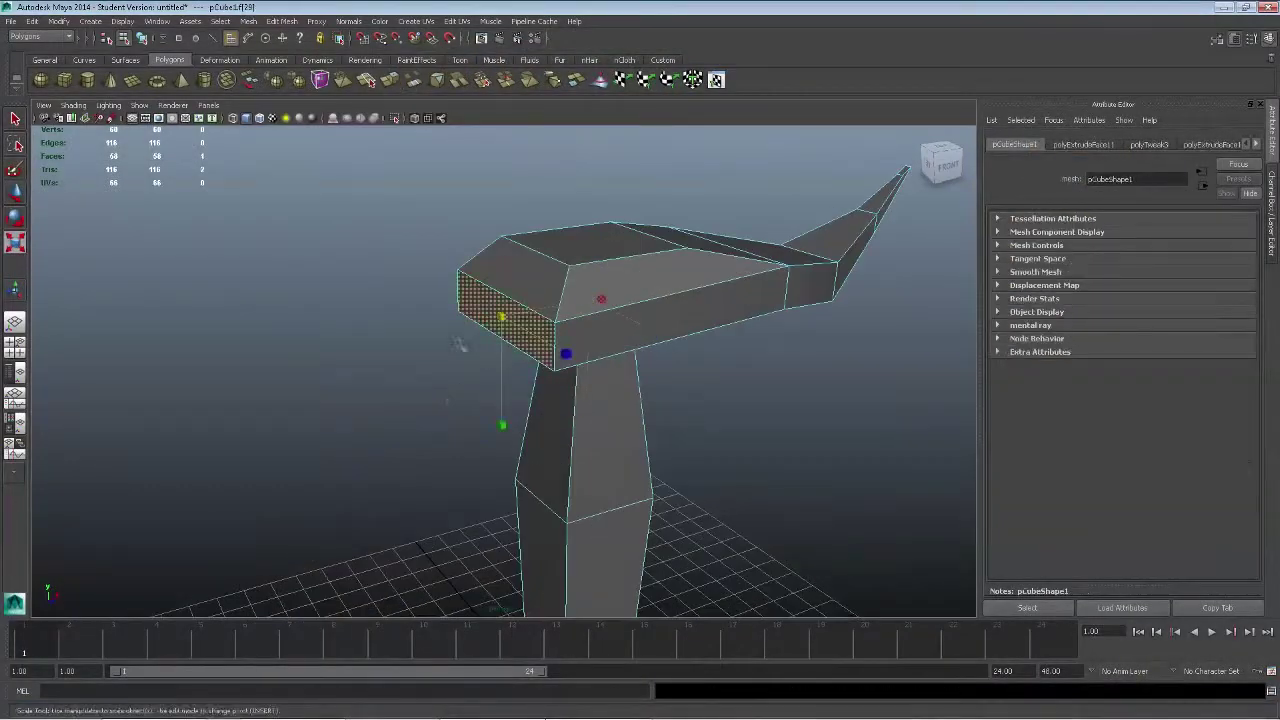
key(ctrl+e)
middle_drag(572, 173, 515, 208)
key(ctrl+e)
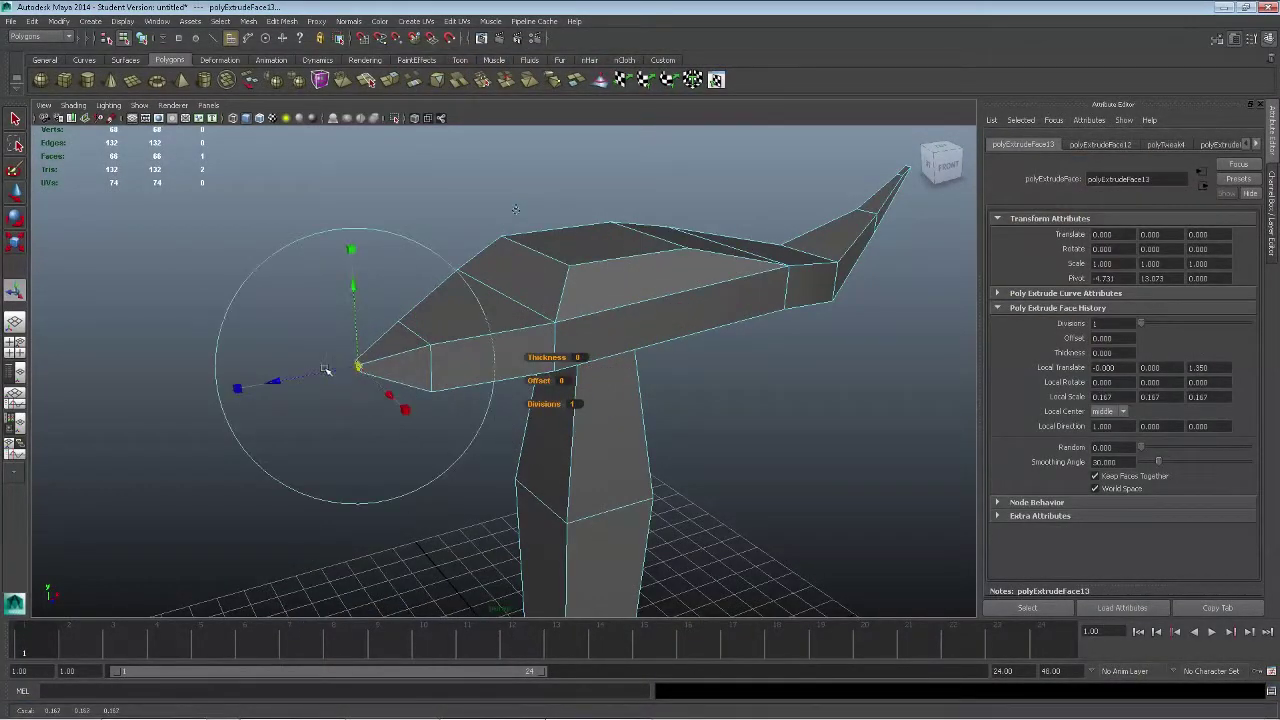
key(3)
key(1)
Step: Extrude the pommel's side face opposite its horn outward and taper the new end
click(440, 300)
alt+drag(459, 245, 553, 566)
key(3)
key(1)
click(430, 543)
key(ctrl+e)
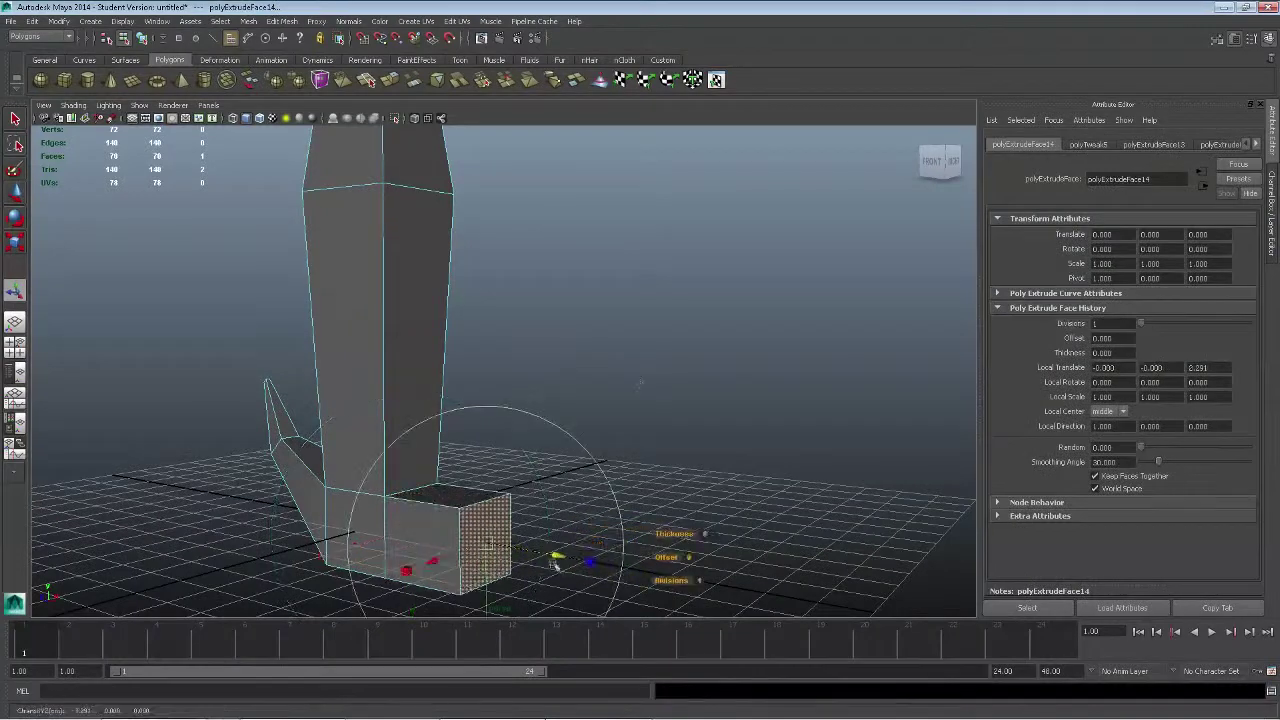
alt+drag(455, 541, 400, 246)
Step: Extrude and scale the handle's faces, and insert closely spaced edge loops where the handle meets the guard
key(ctrl+e)
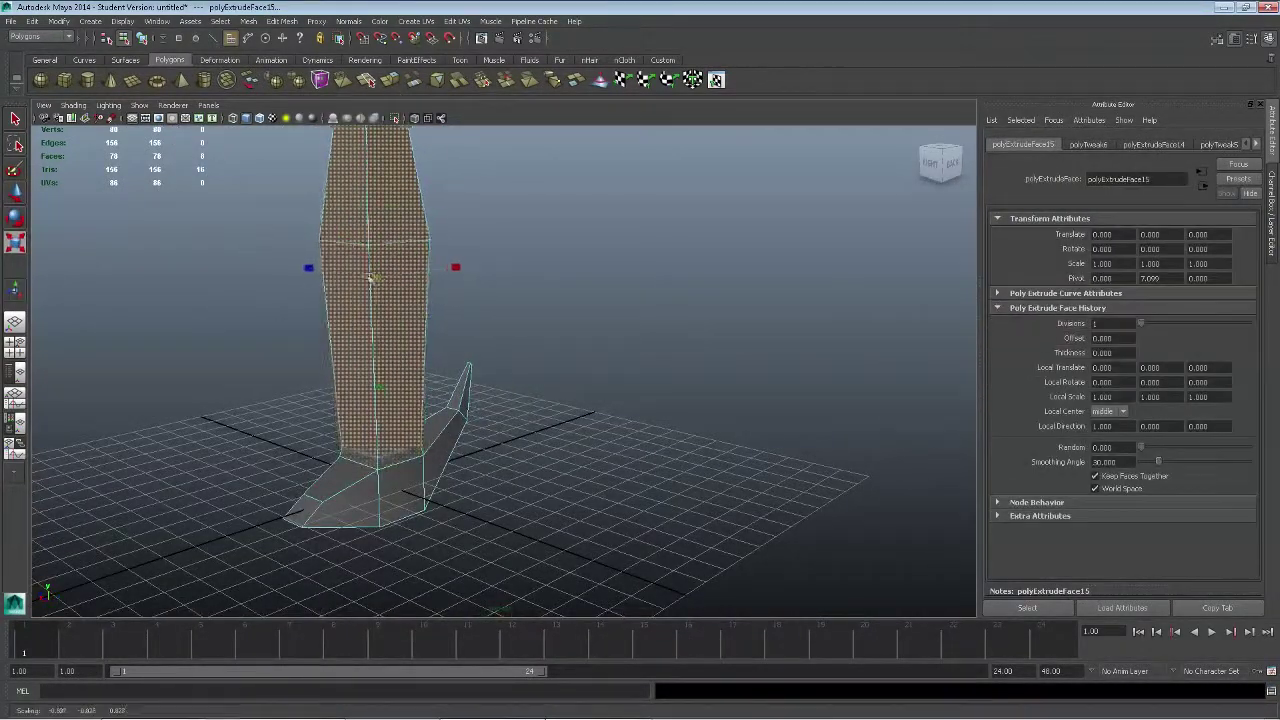
alt+drag(560, 400, 487, 322)
key(1)
click(281, 21)
click(310, 190)
click(486, 308)
key(3)
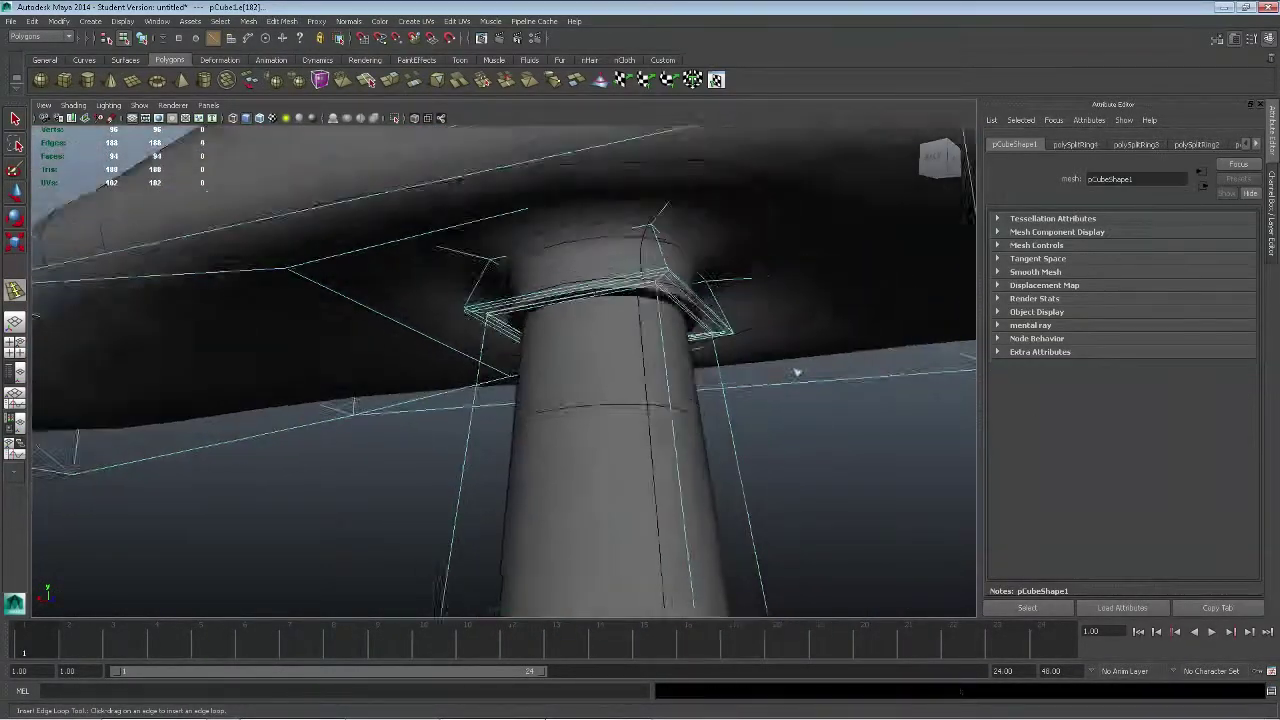
Step: Insert edge loops where the handle's lower end meets the pommel and check the smoothed shape
key(1)
alt+drag(487, 252, 492, 533)
click(545, 540)
key(3)
key(1)
Step: Extrude the end face of the pommel's shorter side outward and rotate it downward
key(q)
click(492, 533)
key(ctrl+e)
drag(440, 585, 328, 568)
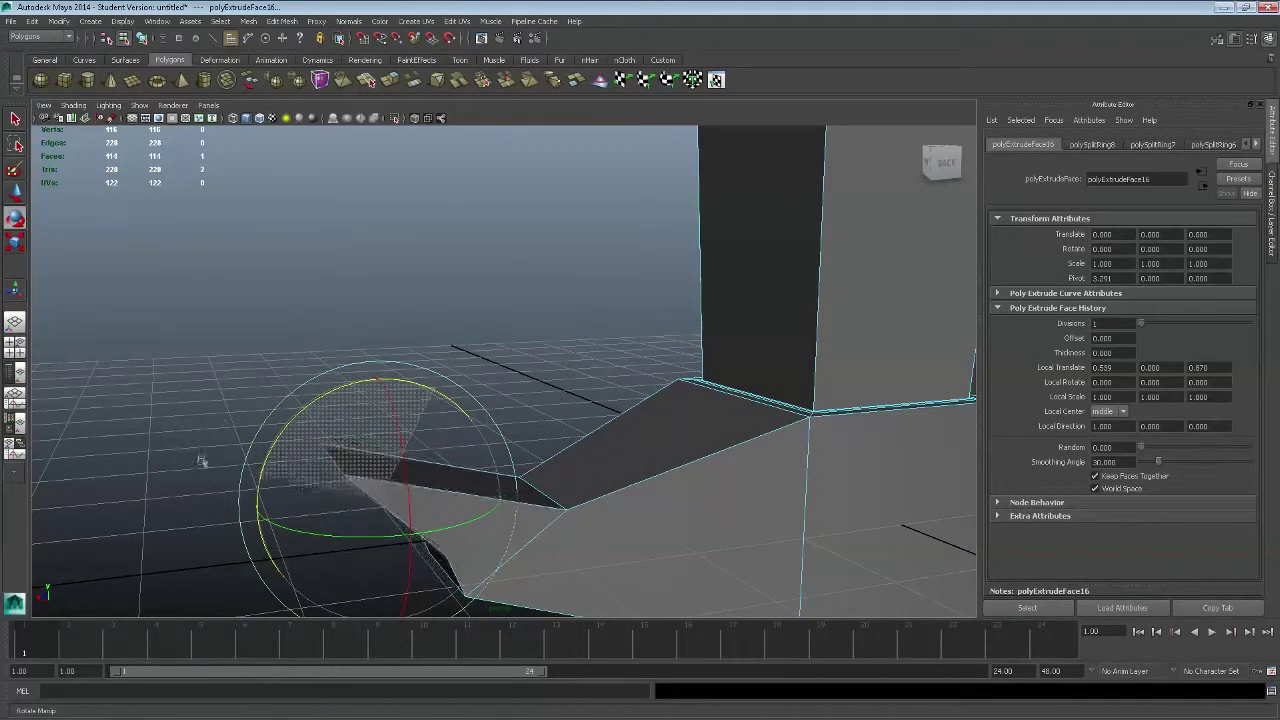
alt+drag(535, 342, 491, 318)
drag(308, 474, 218, 566)
Step: Extrude the pommel's bent end further into a narrow hook pointing down and preview it smoothed
alt+middle_drag(286, 521, 305, 517)
key(ctrl+e)
key(3)
key(1)
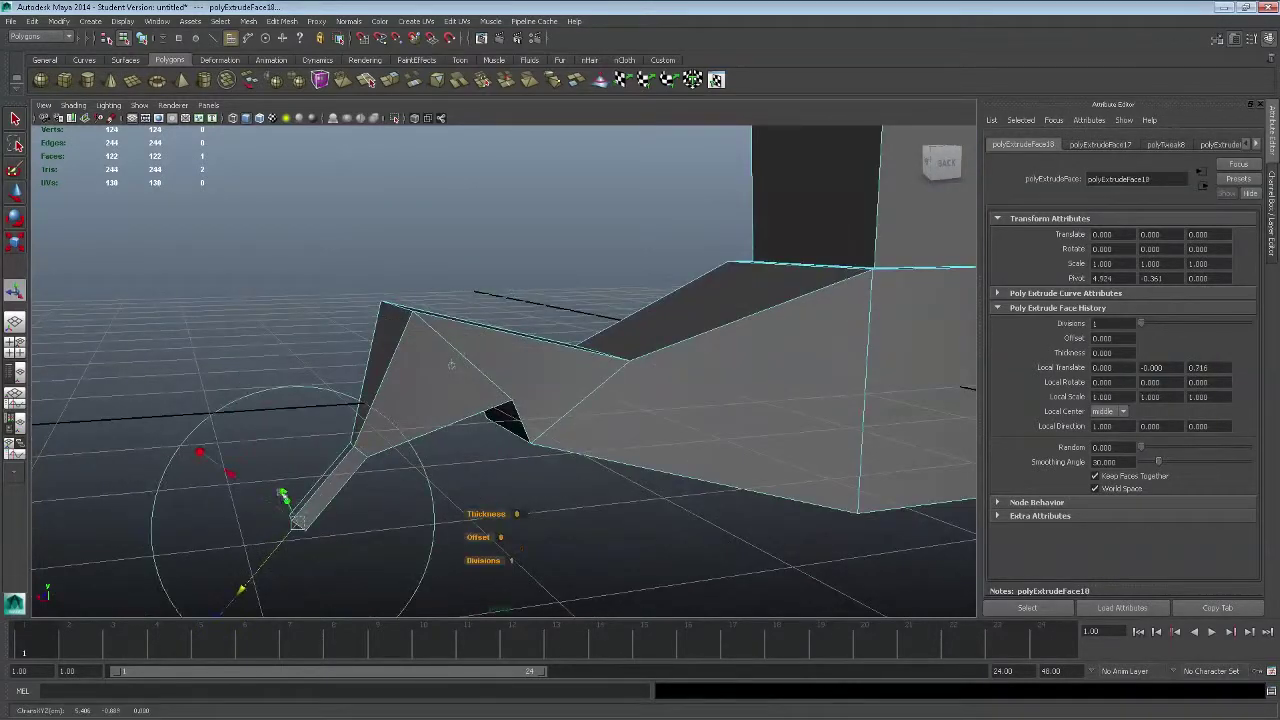
key(3)
alt+drag(268, 525, 466, 534)
key(1)
Step: Select the edges of the pommel's hooked end, reshape them with Scale and Move, and preview the smoothed mesh
key(q)
key(ctrl+F10)
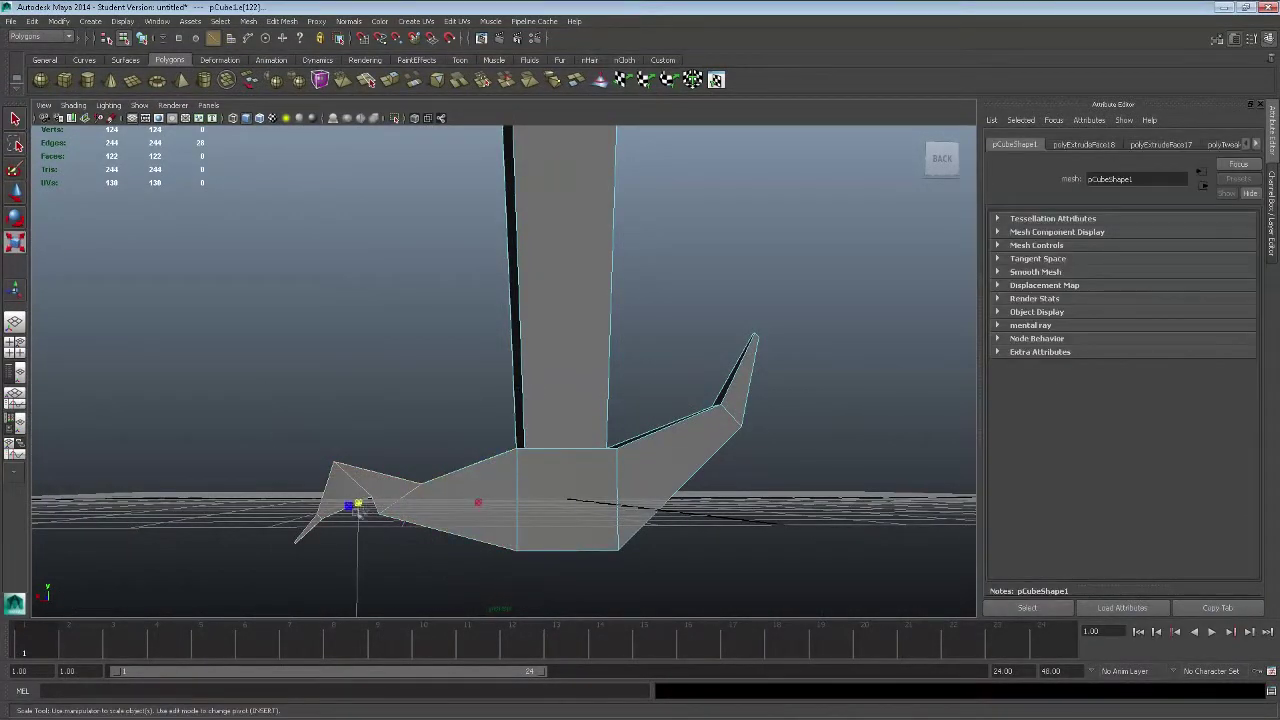
key(w)
key(3)
alt+drag(700, 430, 532, 447)
key(1)
click(532, 447)
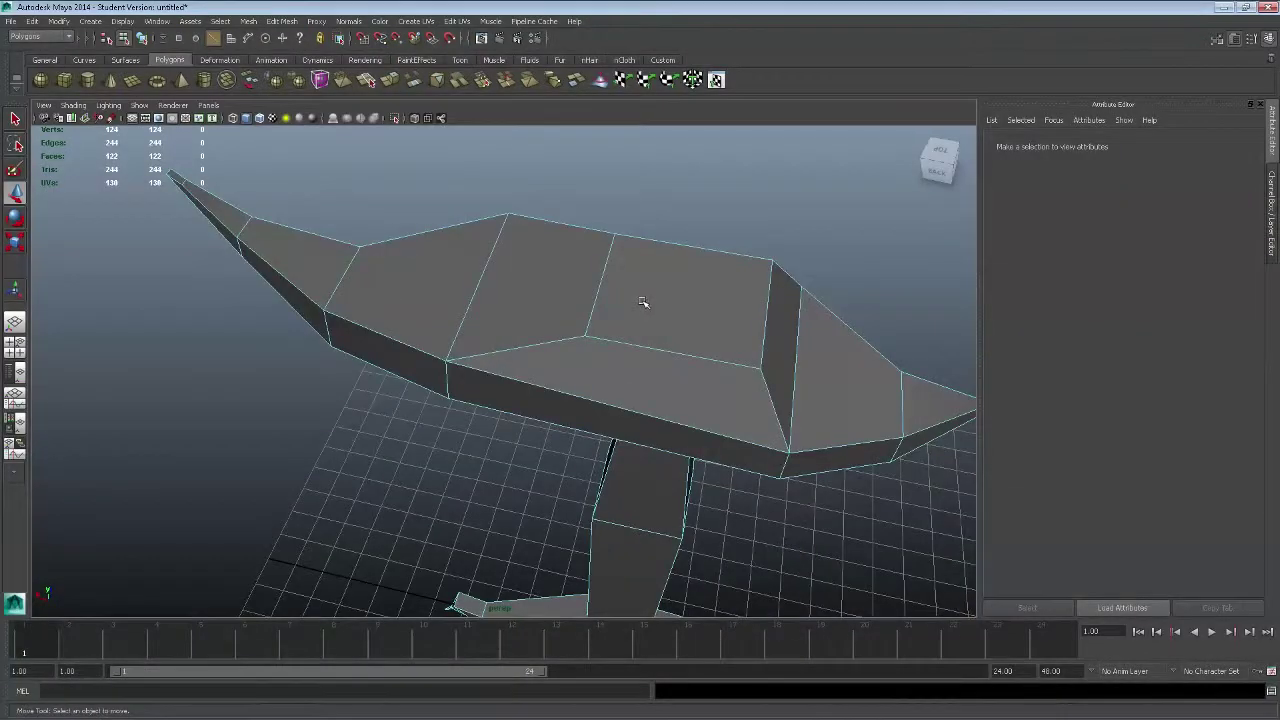
Step: Extrude the guard's two top faces upward about 12.8 units to form the base of the blade
click(642, 302)
scroll(642, 302, down, 3)
click(940, 160)
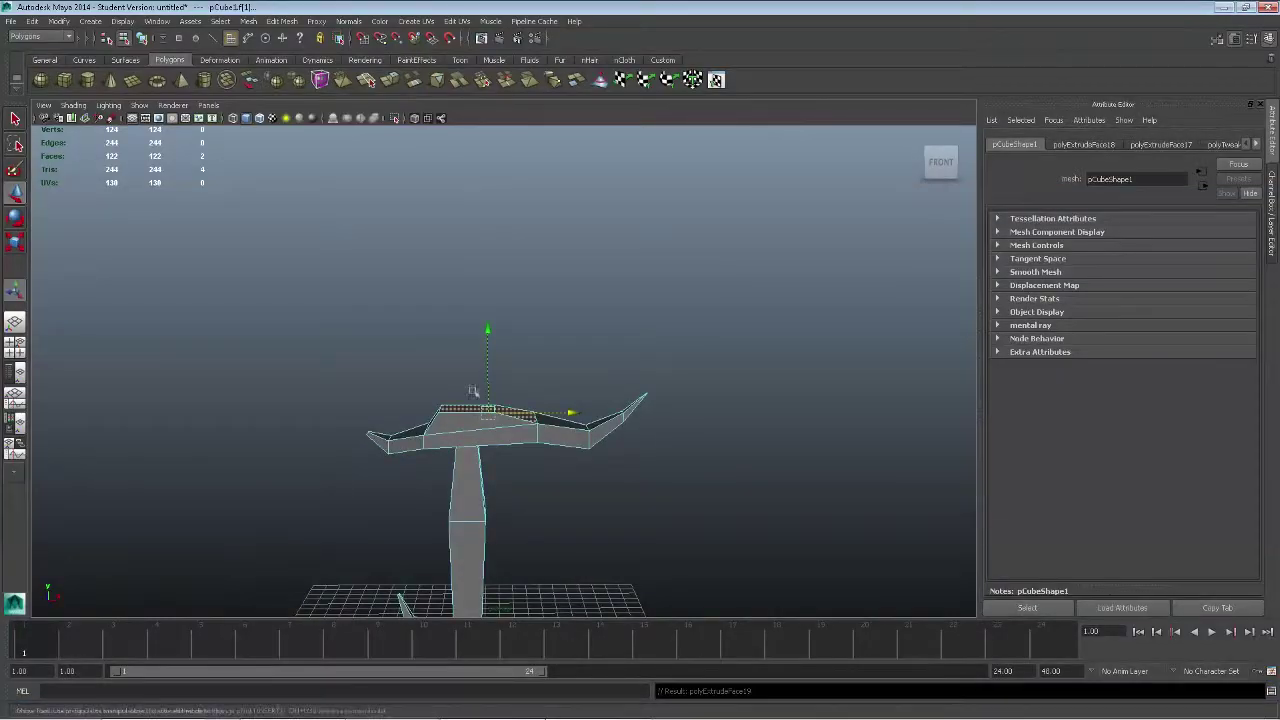
key(ctrl+e)
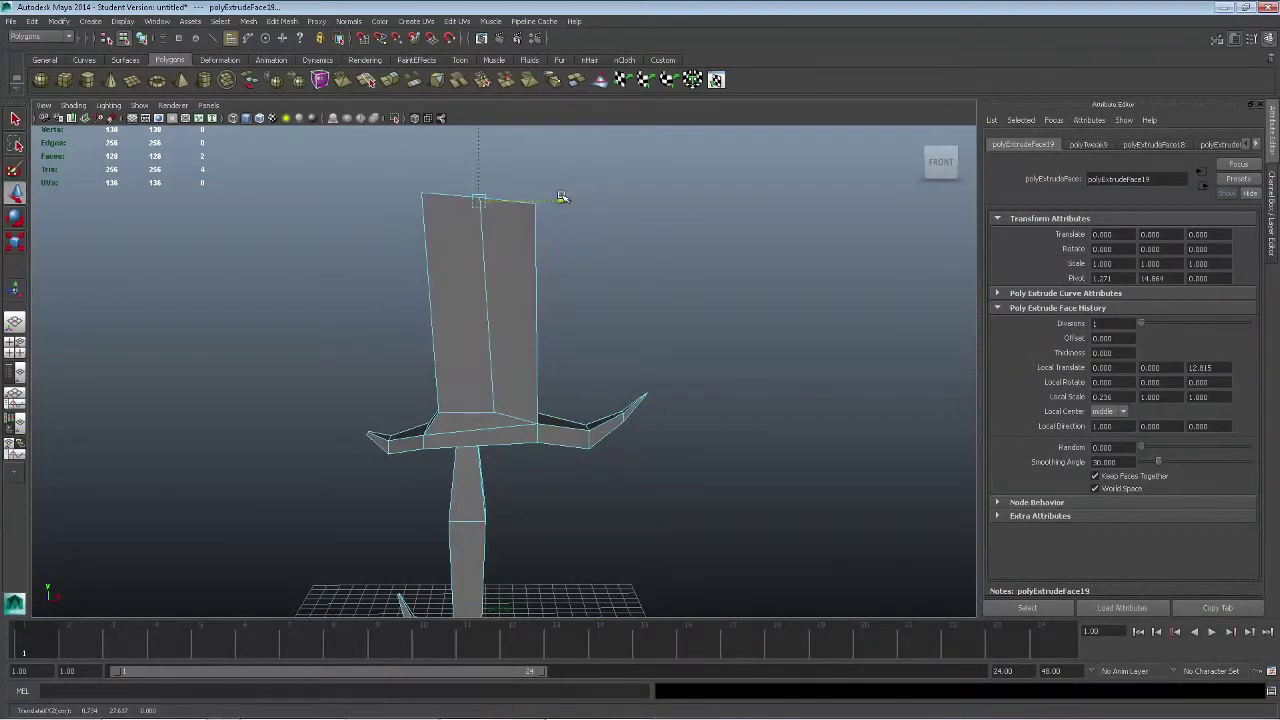
Step: Try leveling the blade's top edges and extruding them upward into a second, narrower blade section
scroll(623, 363, up, 5)
key(e)
scroll(390, 360, up, 2)
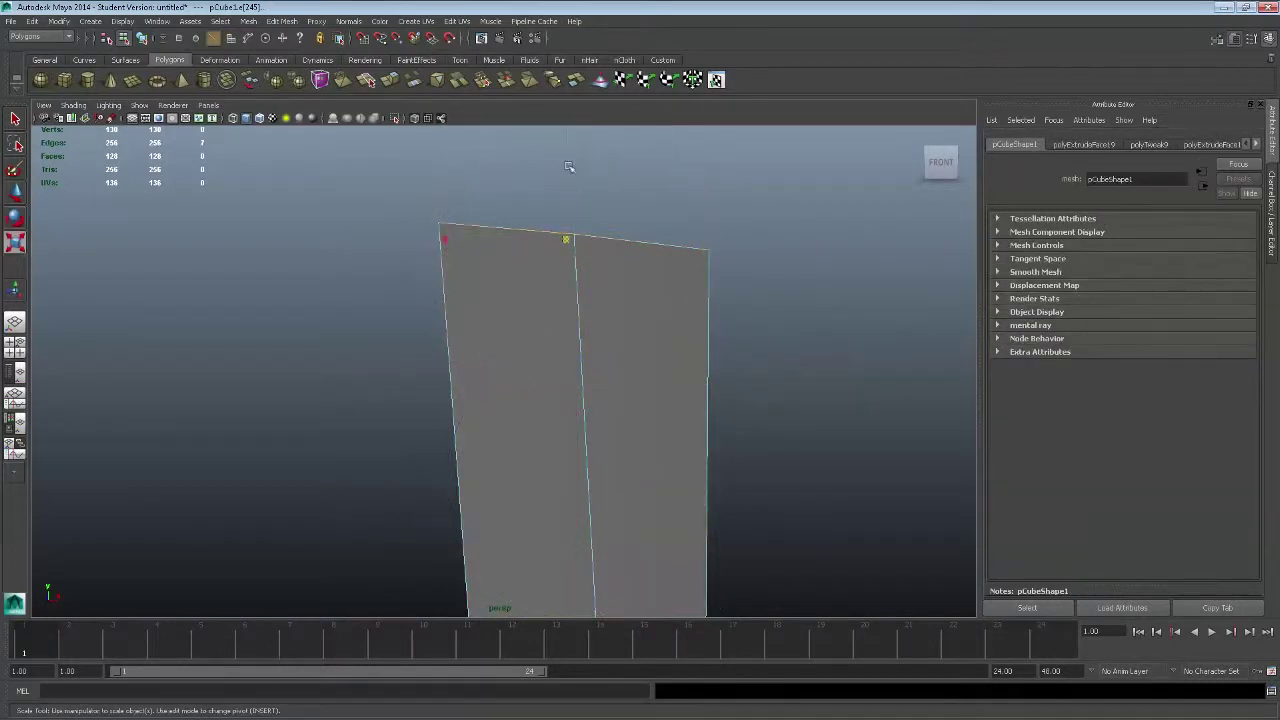
middle_drag(568, 170, 547, 372)
scroll(643, 314, down, 5)
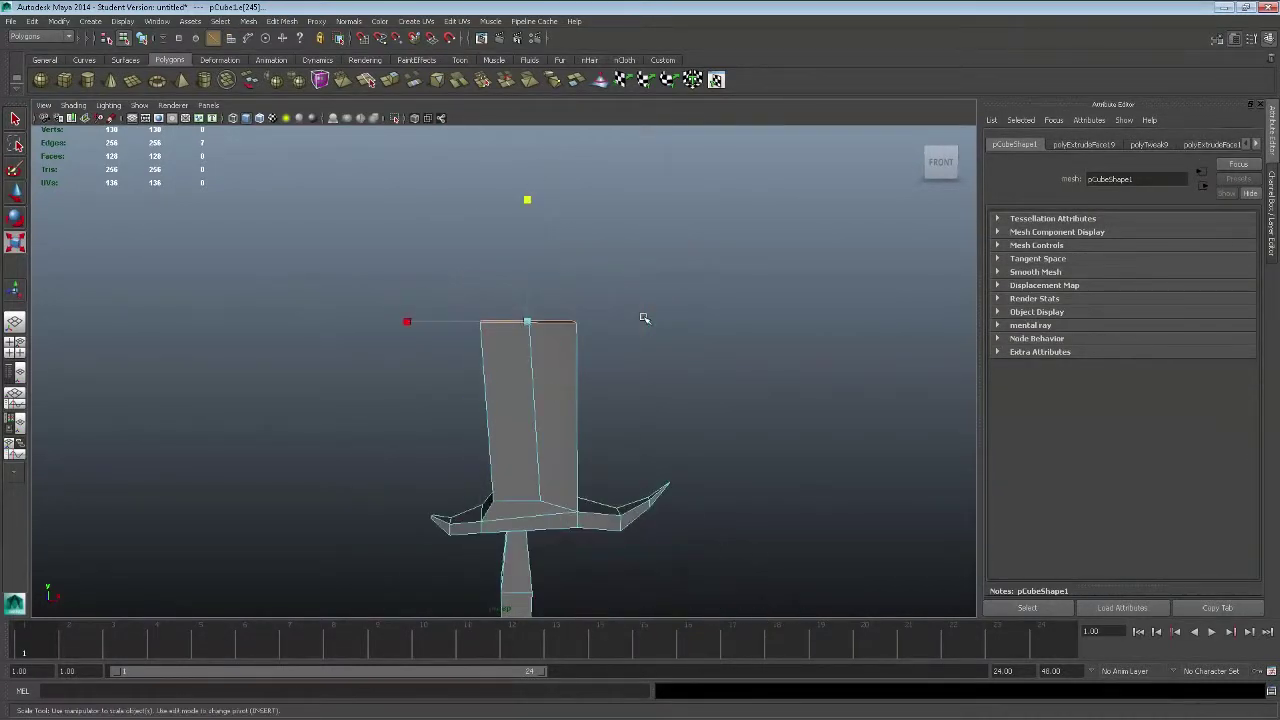
key(ctrl+e)
alt+drag(601, 170, 601, 332)
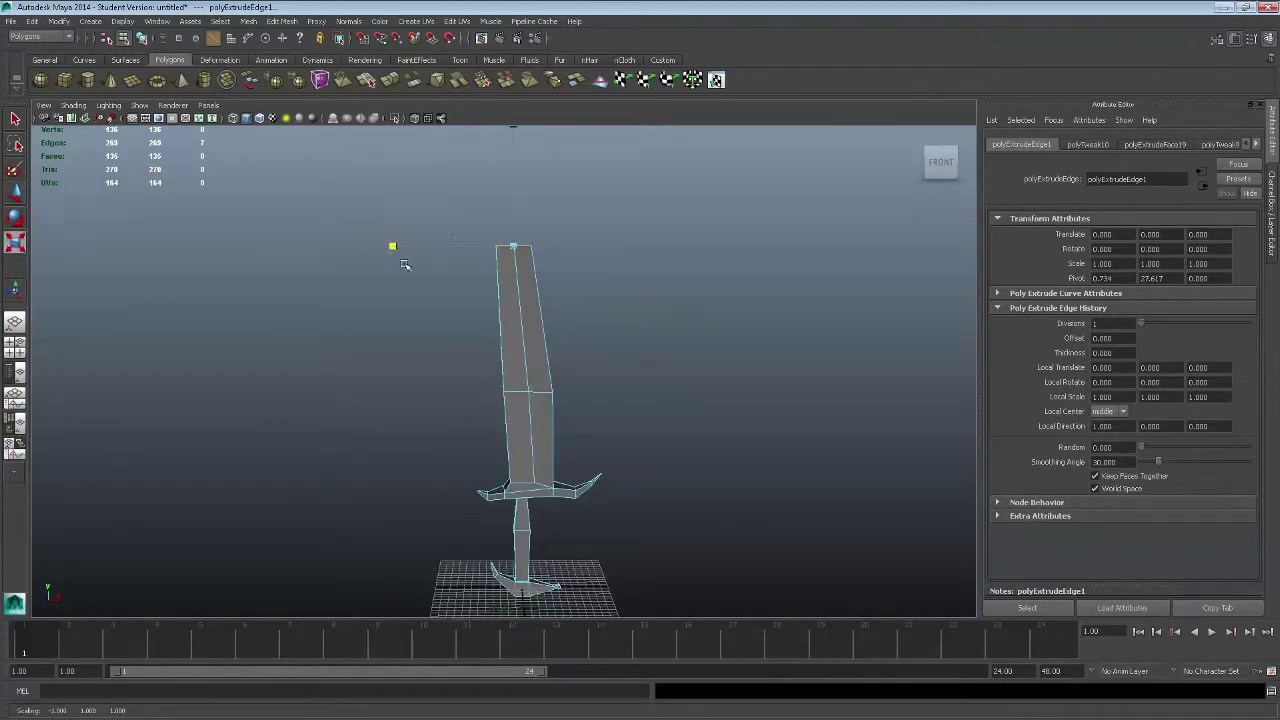
Step: Try to scale the selected faces around the blade, and undo back to the single blade section
alt+right_drag(587, 248, 840, 429)
alt+drag(840, 429, 700, 300)
key(F11)
key(ctrl+e)
key(r)
drag(823, 374, 600, 400)
key(ctrl+z)
click(549, 309)
alt+drag(549, 309, 600, 370)
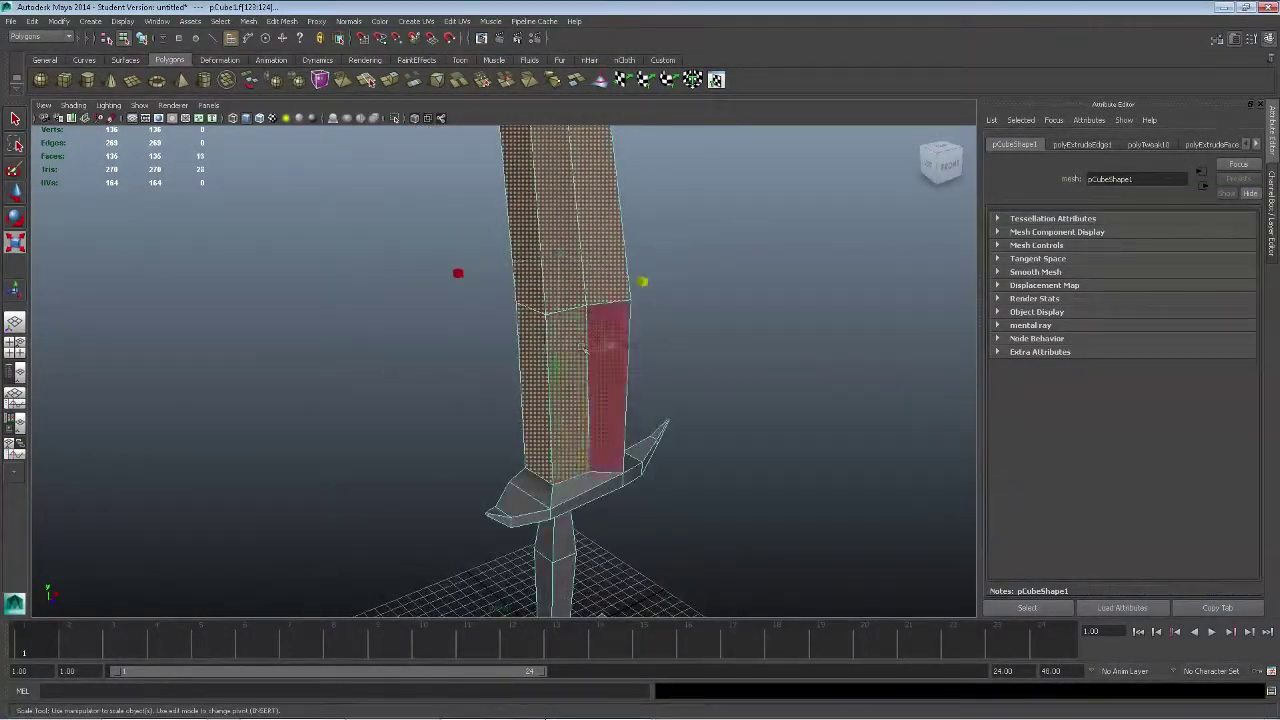
shift+click(600, 370)
scroll(673, 287, down, 5)
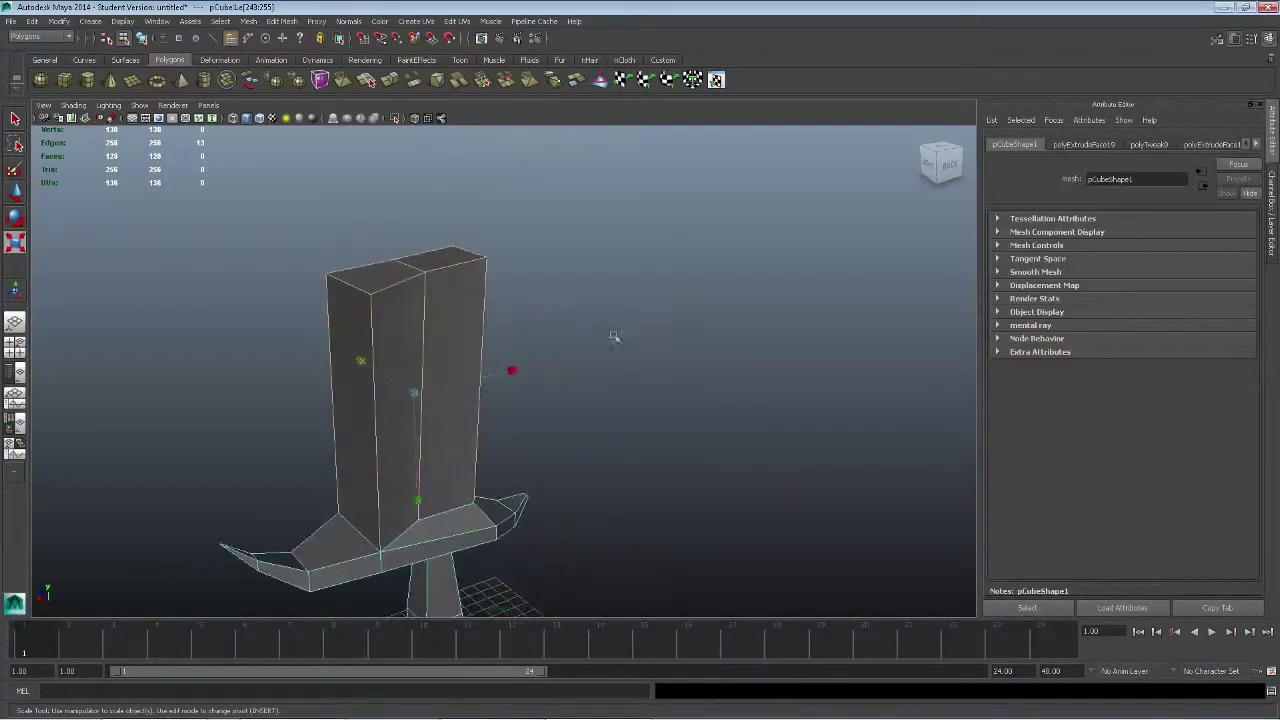
Step: Extrude the blade's faces, thin them in depth, and narrow one side face into a cutting edge
key(ctrl+e)
alt+drag(578, 215, 337, 409)
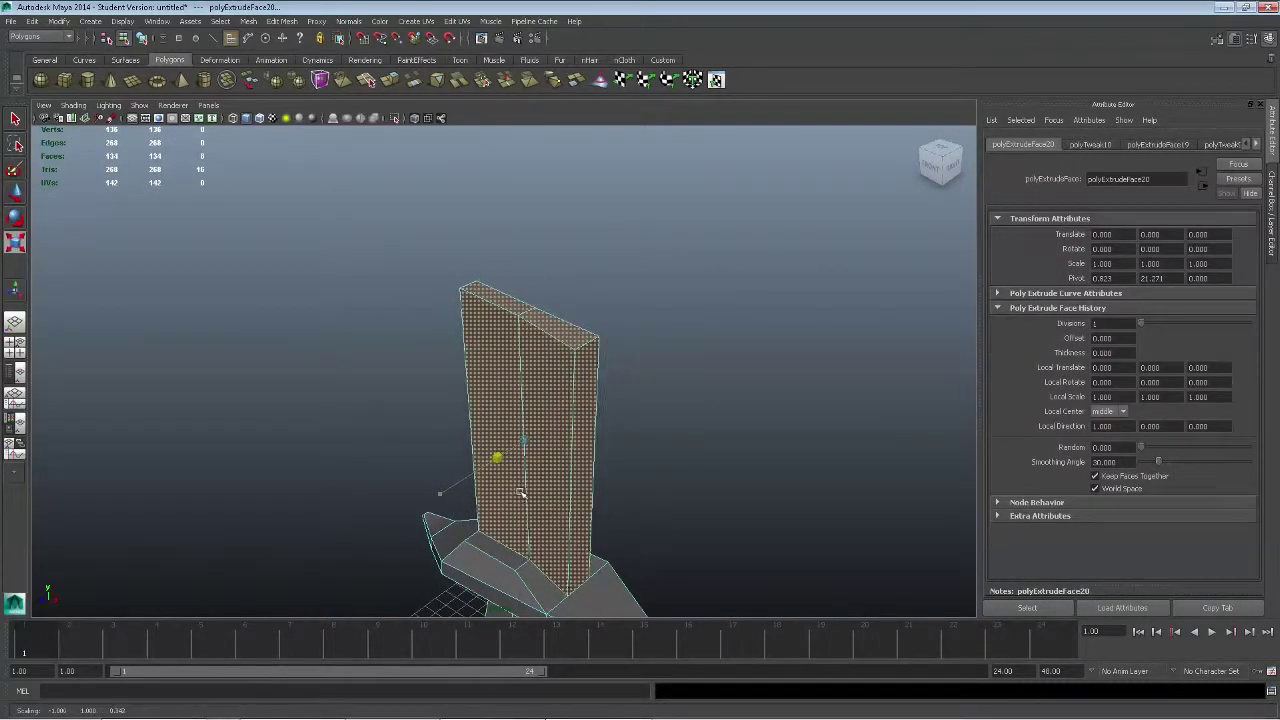
click(520, 531)
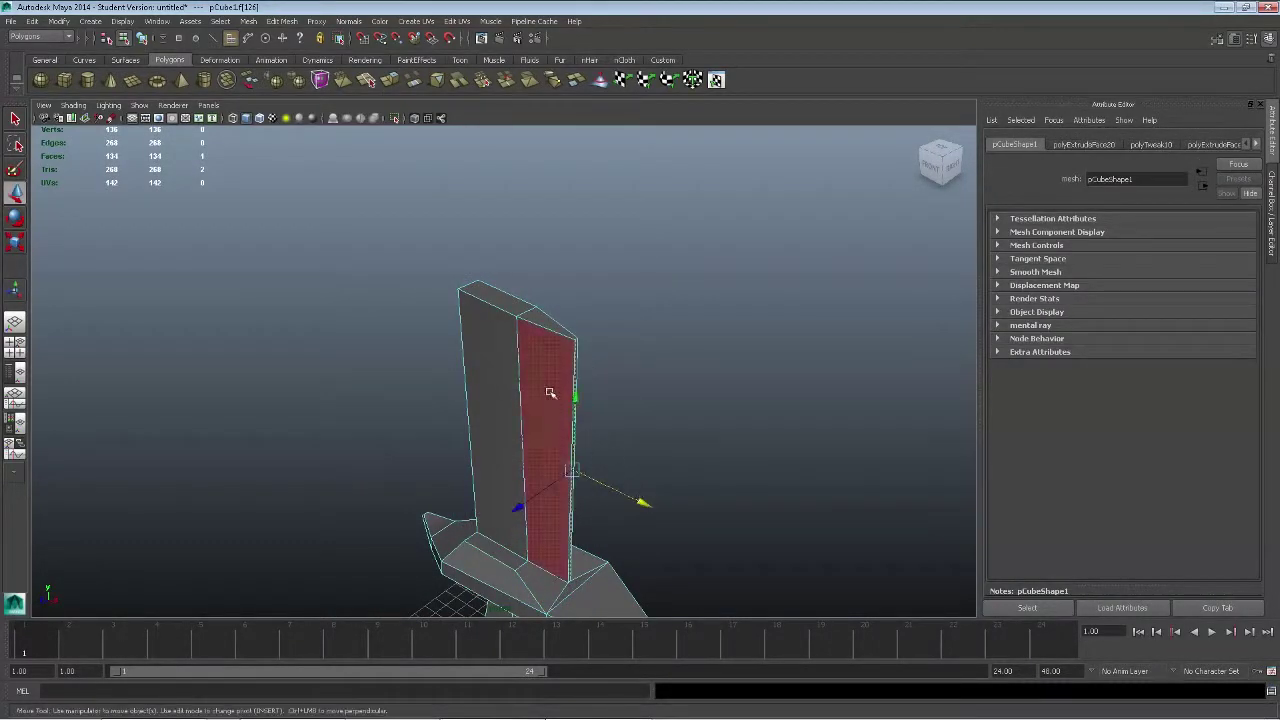
alt+drag(700, 380, 790, 380)
Step: Extrude the blade's two top faces upward into a second section leaning toward the guard's shorter horn
alt+right_drag(790, 380, 770, 380)
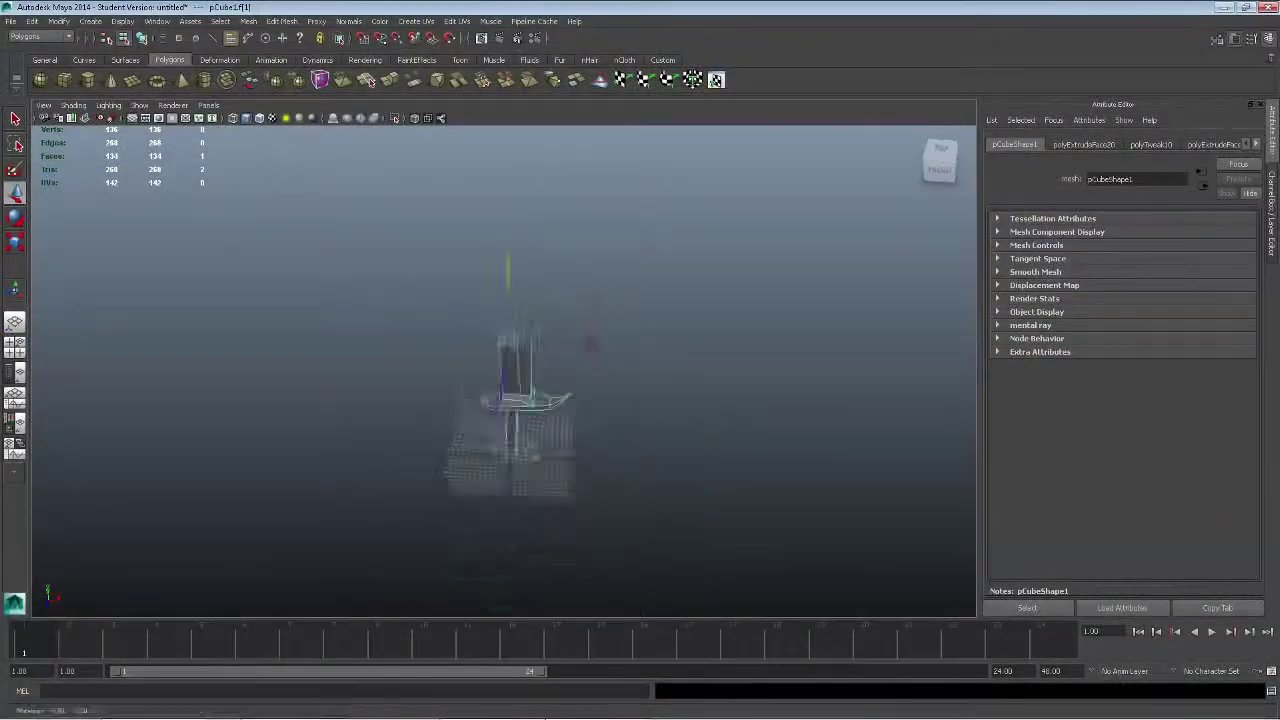
scroll(755, 408, up, 5)
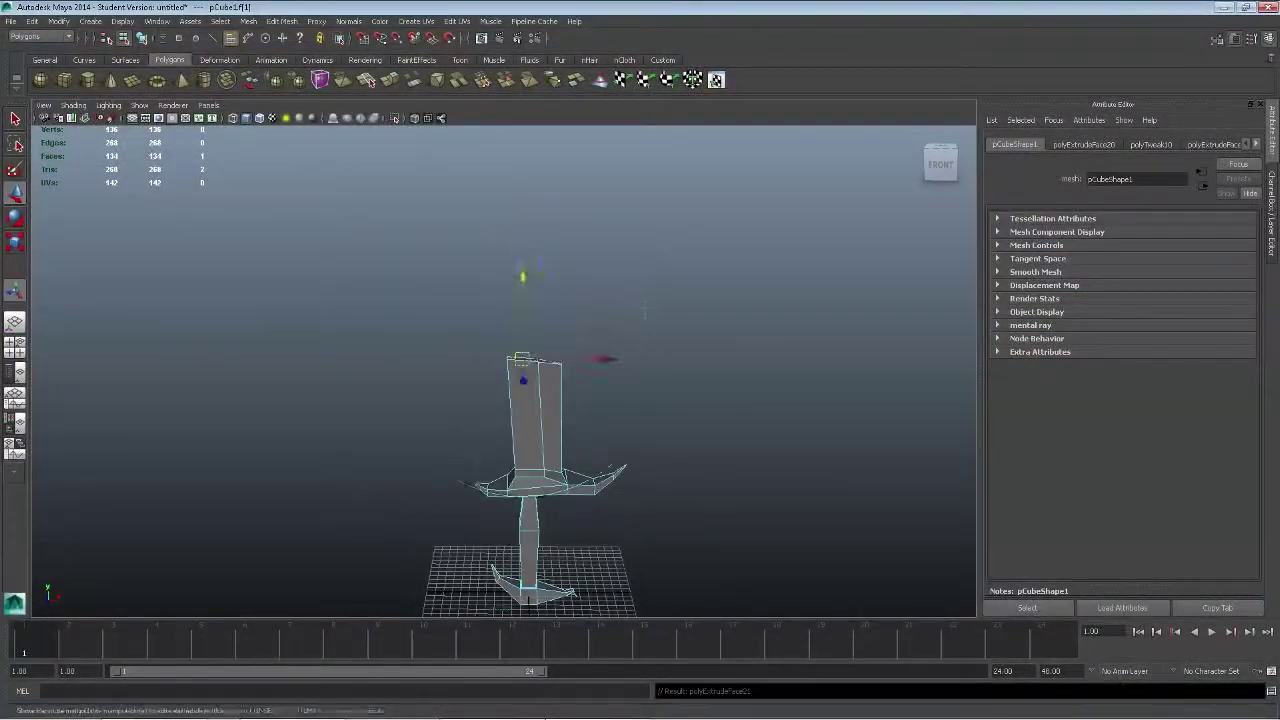
key(ctrl+z)
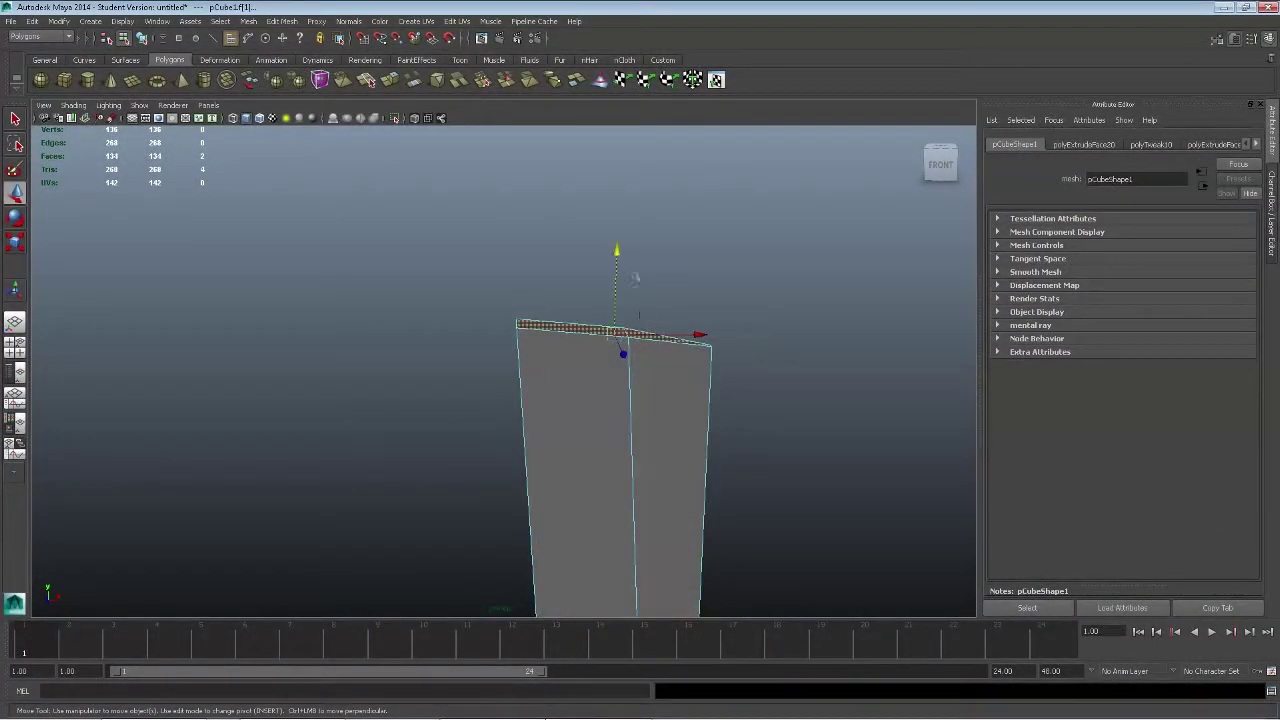
click(398, 80)
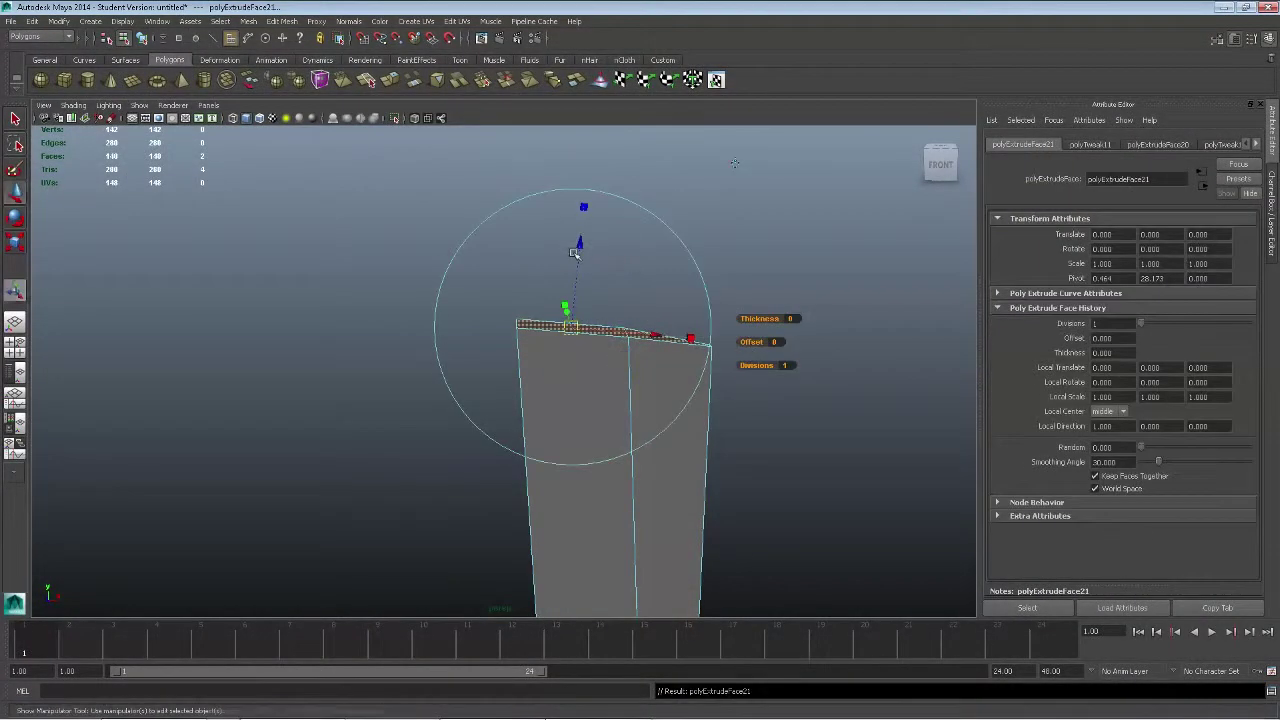
scroll(540, 400, down, 4)
key(r)
alt+middle_drag(600, 184, 612, 297)
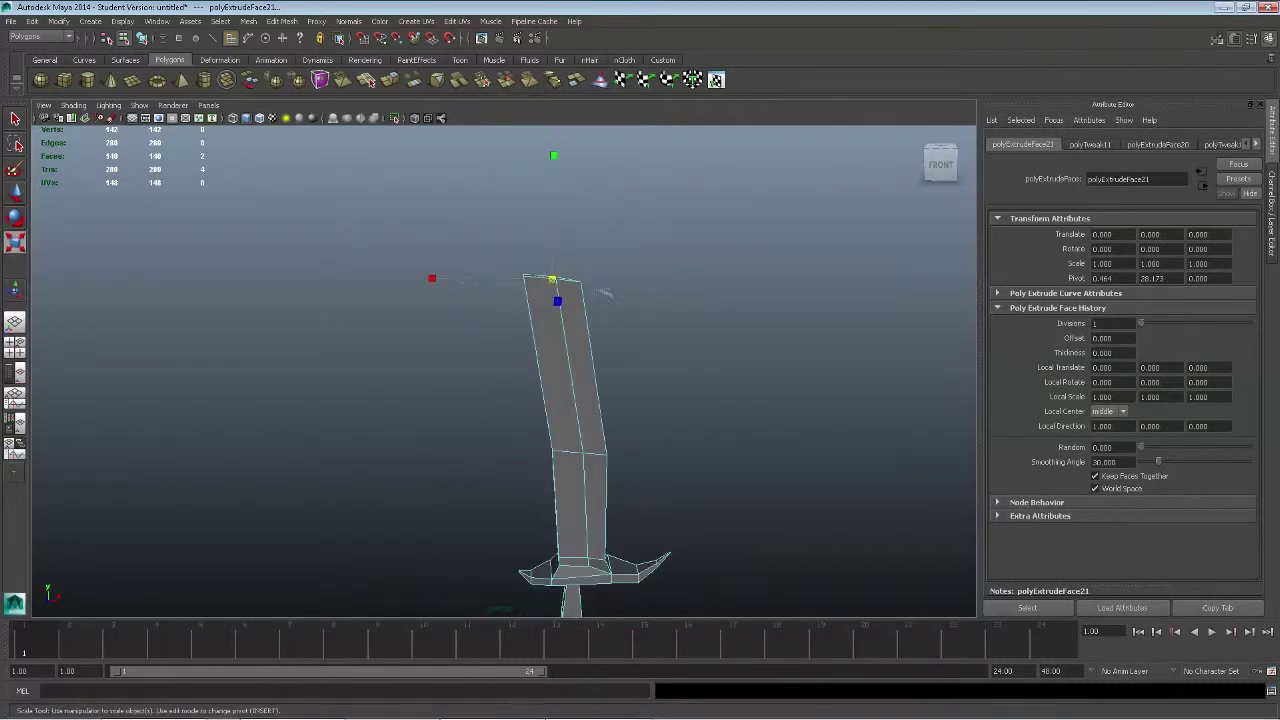
Step: Extrude a third blade section about 18.5 units long with a stronger lean, and rotate its end faces
alt+middle_drag(457, 282, 480, 335)
key(e)
key(r)
drag(778, 310, 760, 330)
alt+right_drag(760, 330, 698, 582)
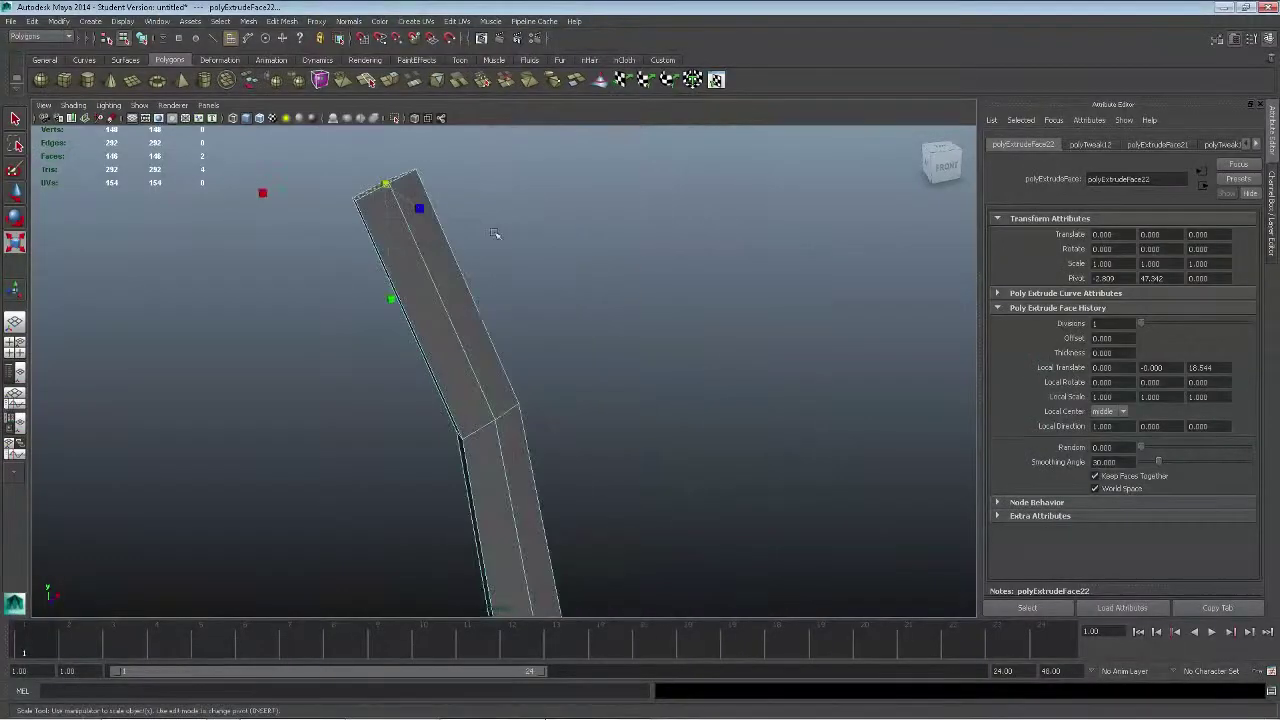
key(e)
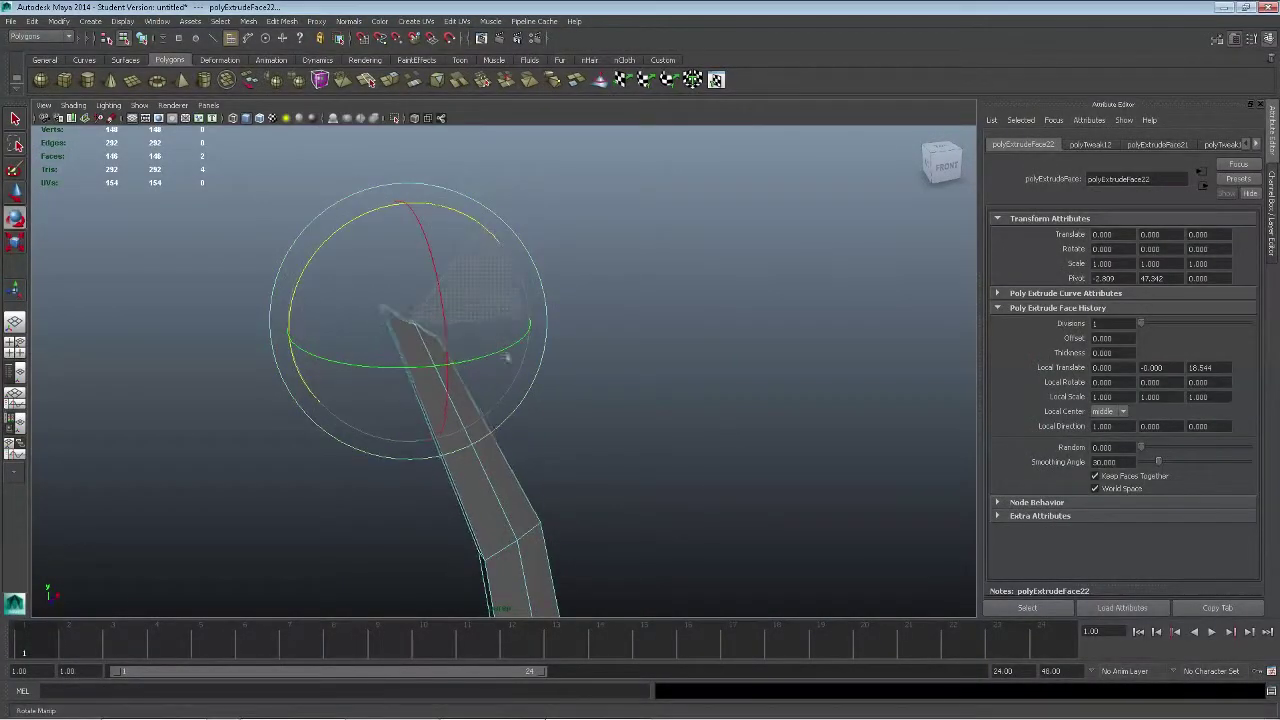
Step: Extrude a fourth blade section that bends back toward the guard's longer horn
key(ctrl+e)
drag(443, 206, 557, 194)
click(490, 165)
alt+drag(490, 165, 430, 322)
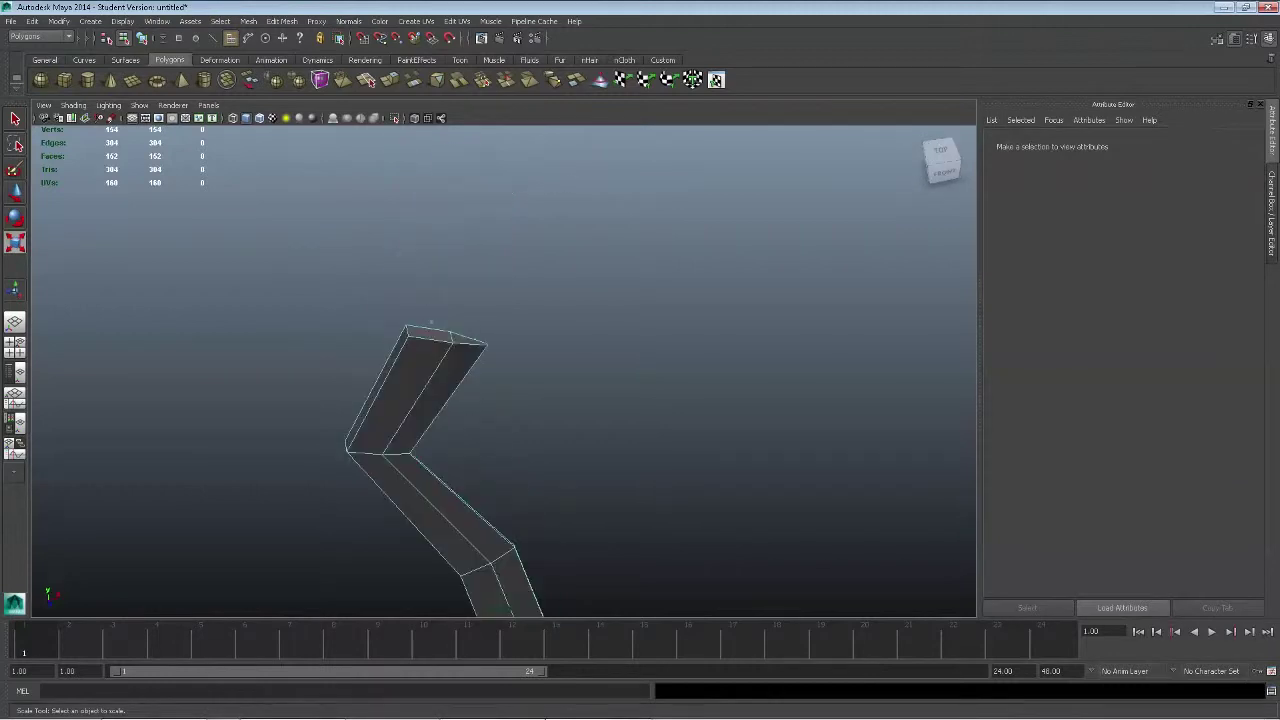
Step: Select the short middle edge across the blade's end and adjust it with the Move tool
click(430, 330)
alt+right_drag(430, 330, 405, 320)
key(w)
alt+drag(375, 276, 553, 401)
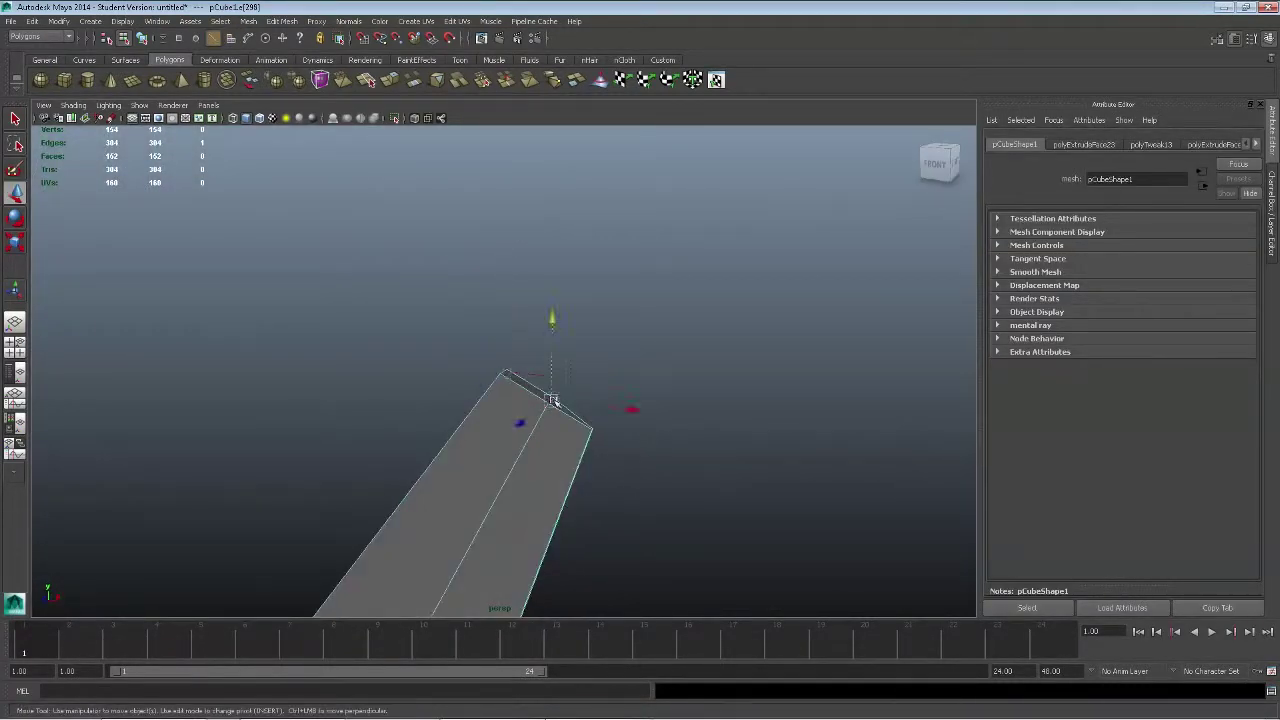
alt+drag(700, 283, 633, 377)
Step: Extrude a face at the blade's end to form the tip and adjust the tip's vertices
alt+drag(552, 167, 629, 554)
click(592, 265)
key(e)
key(ctrl+e)
mouse_move(597, 240)
alt+mouse_down()
mouse_move(440, 260)
mouse_move(590, 230)
alt+mouse_up()
key(F9)
click(617, 153)
alt+drag(617, 153, 700, 450)
click(300, 400)
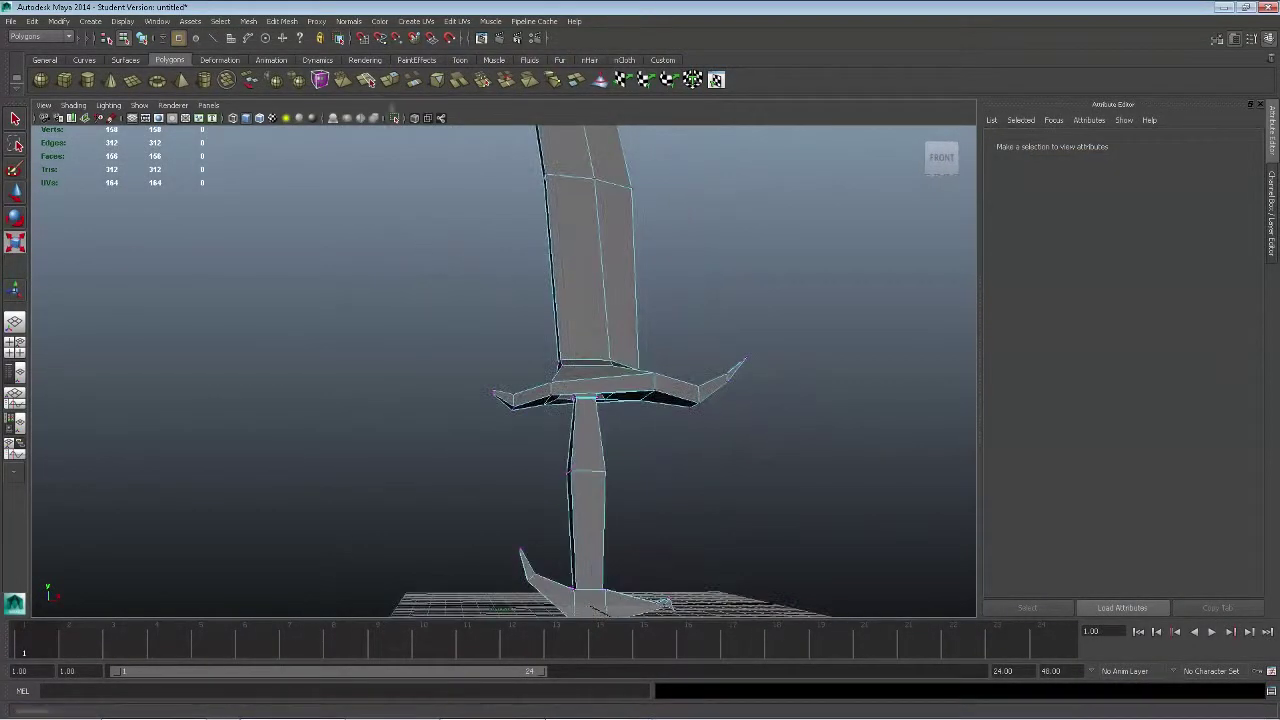
Step: Insert an edge loop running lengthwise along the blade and guard, and view the mesh smoothed
click(281, 21)
click(300, 160)
click(582, 400)
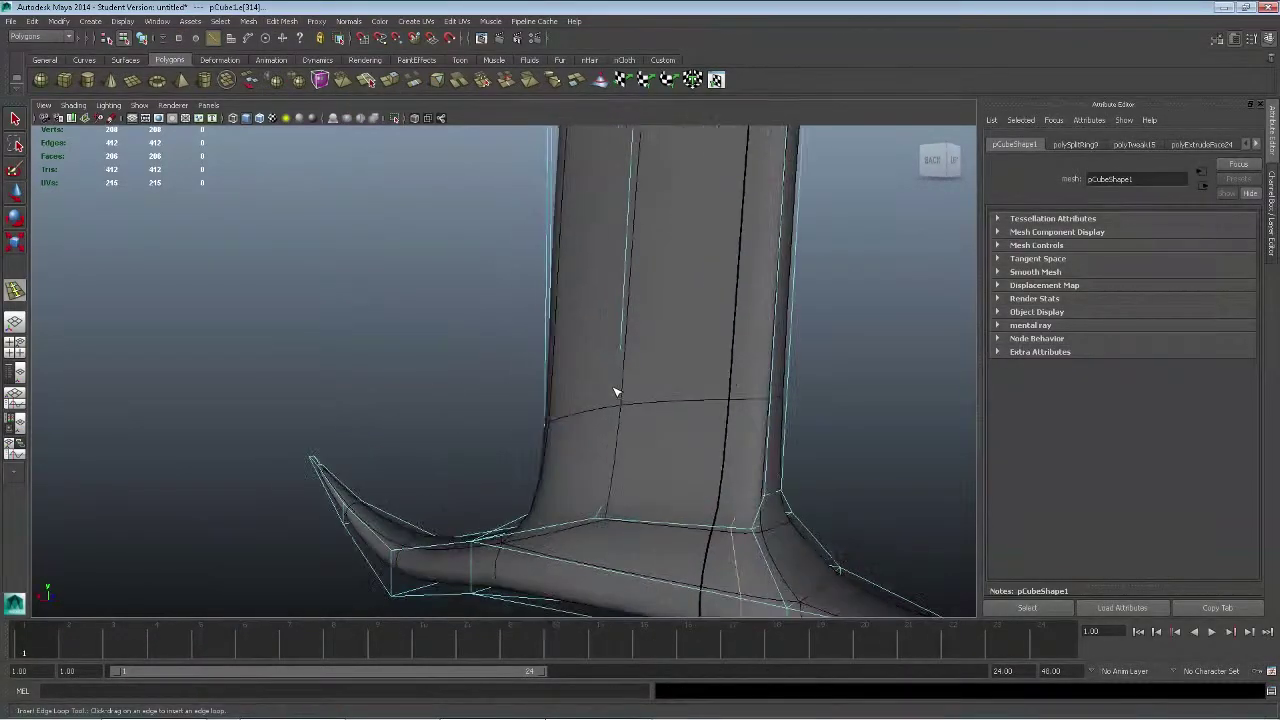
Step: Insert two edge loops across the blade, each close to one of its bends
alt+drag(614, 391, 629, 389)
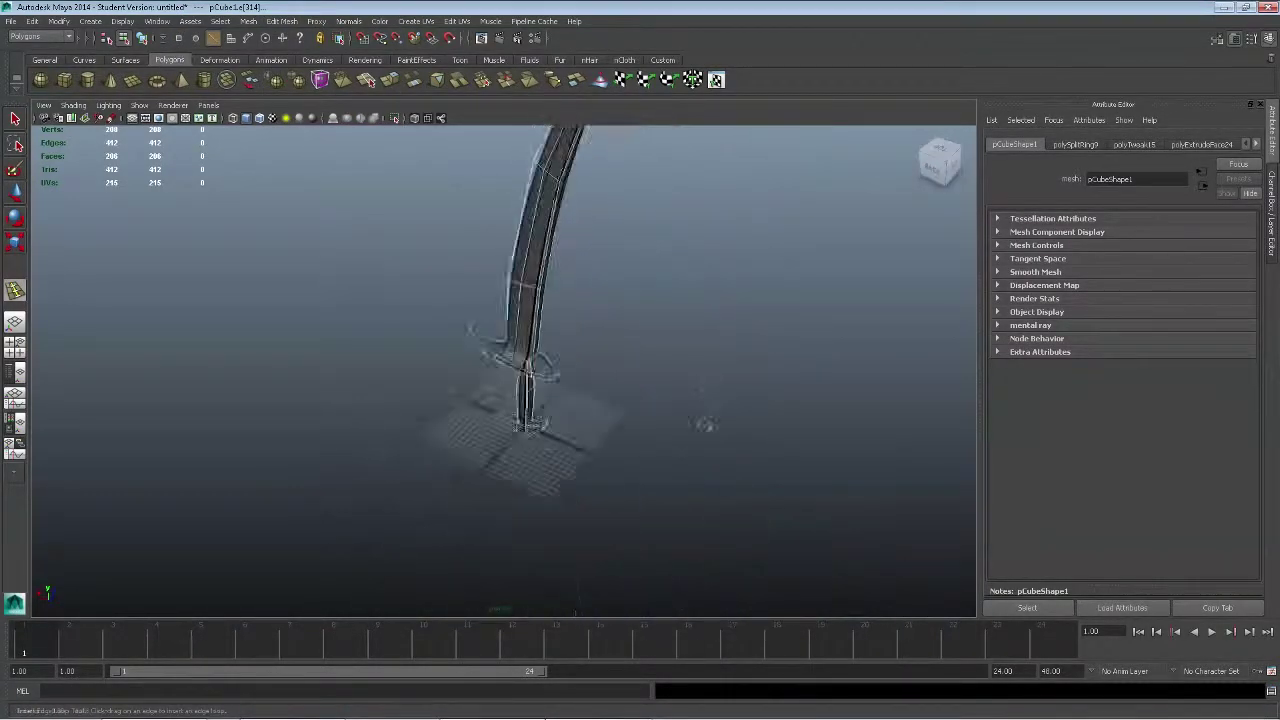
alt+drag(706, 424, 681, 396)
key(q)
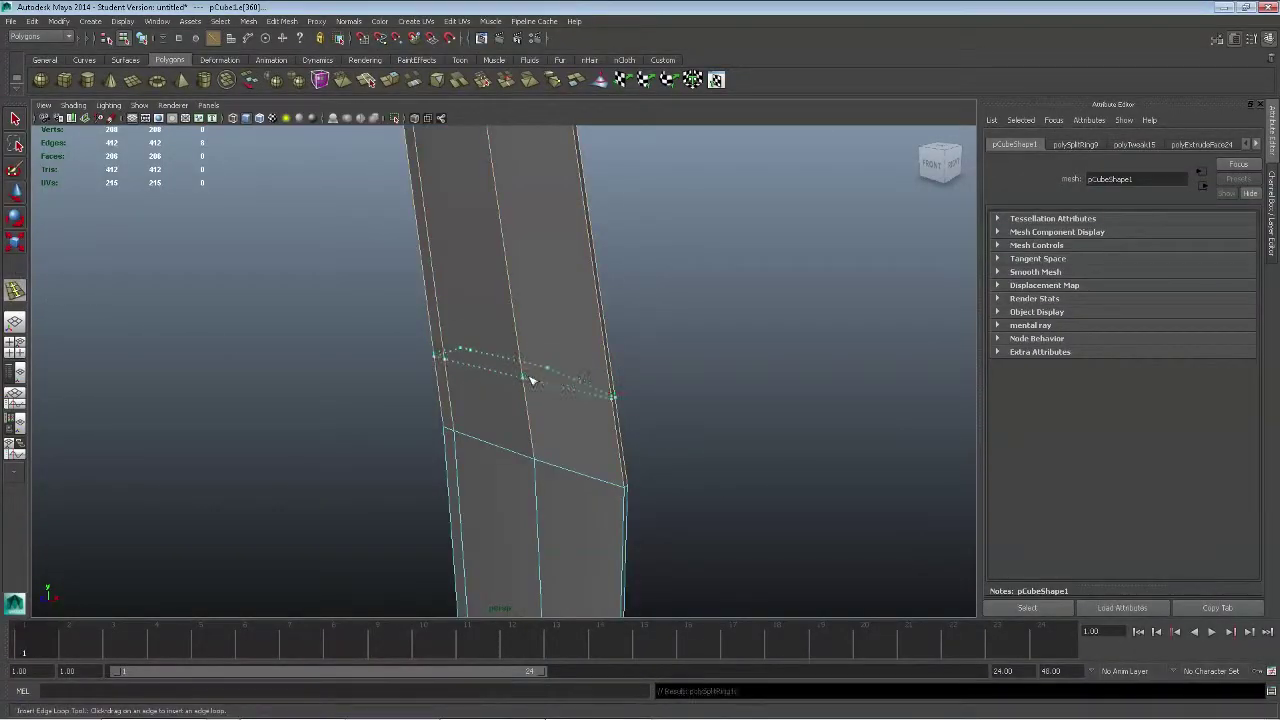
click(532, 380)
scroll(531, 340, down, 5)
scroll(545, 360, up, 4)
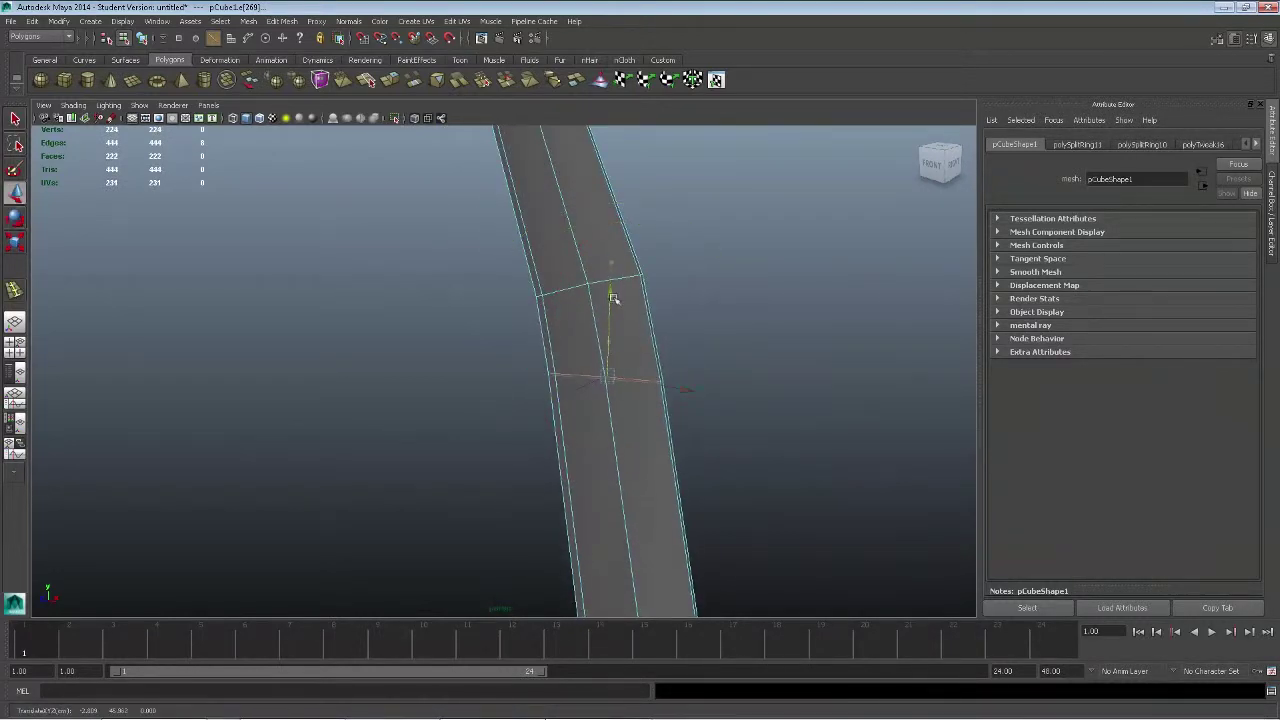
Step: Adjust the new crosswise edge loops near the blade's bends with the Move and Rotate tools
scroll(566, 334, down, 4)
scroll(610, 280, up, 4)
click(617, 270)
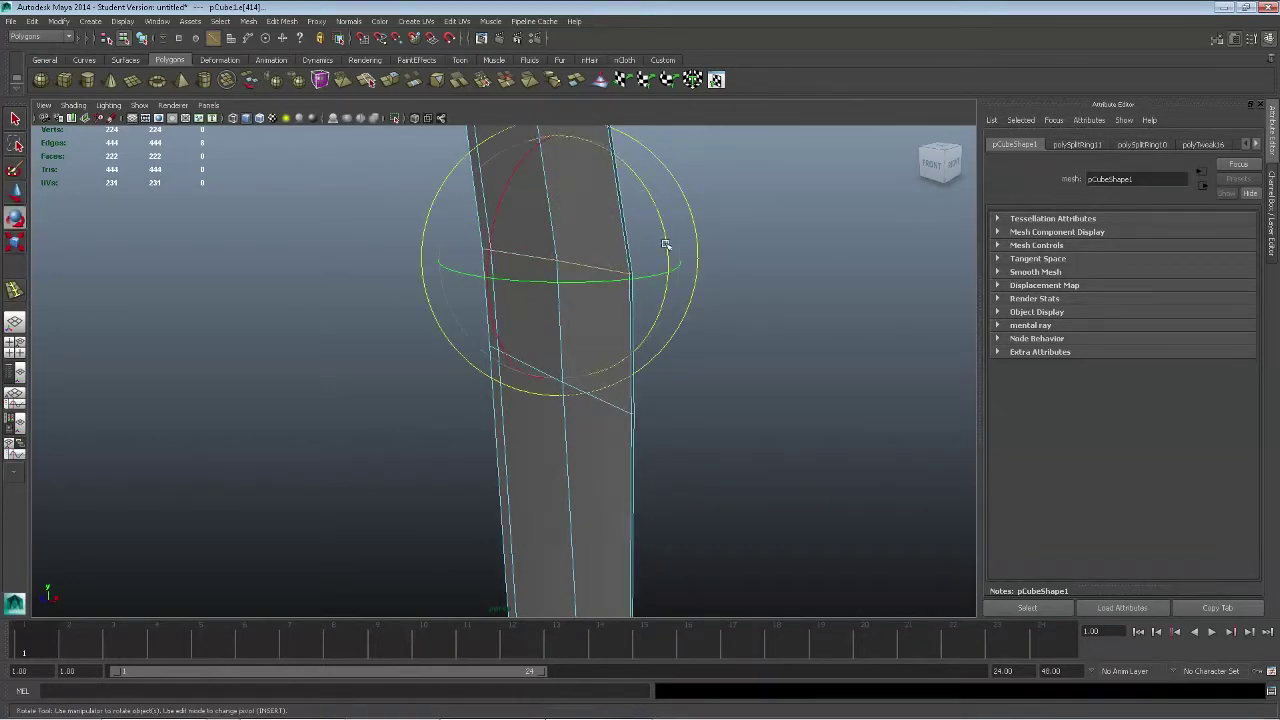
Step: Insert edge loops just above and just below the joint between the blade and the guard
alt+drag(660, 205, 720, 210)
alt+drag(314, 263, 560, 420)
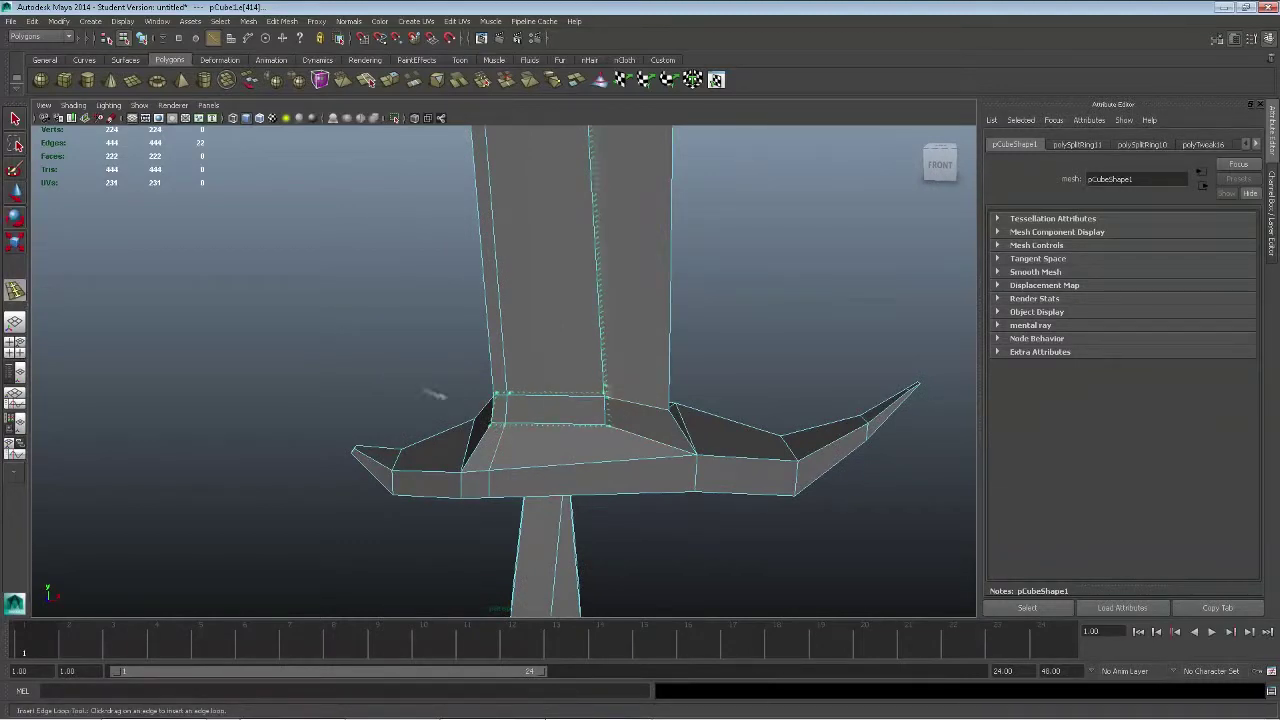
click(672, 408)
scroll(651, 429, down, 5)
alt+drag(651, 429, 571, 437)
scroll(623, 286, up, 8)
alt+drag(623, 286, 576, 457)
key(q)
key(1)
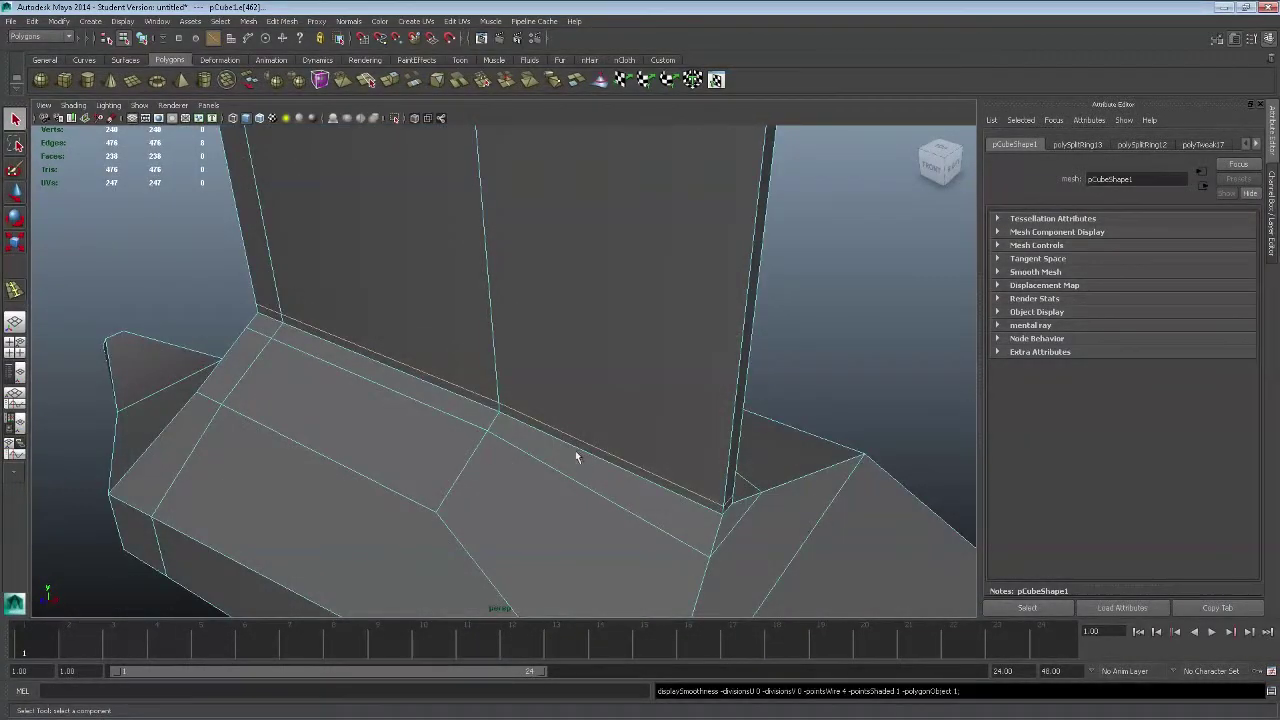
Step: Extrude the narrow ring of faces around the blade's base and move it down to form a recess in the guard
click(392, 80)
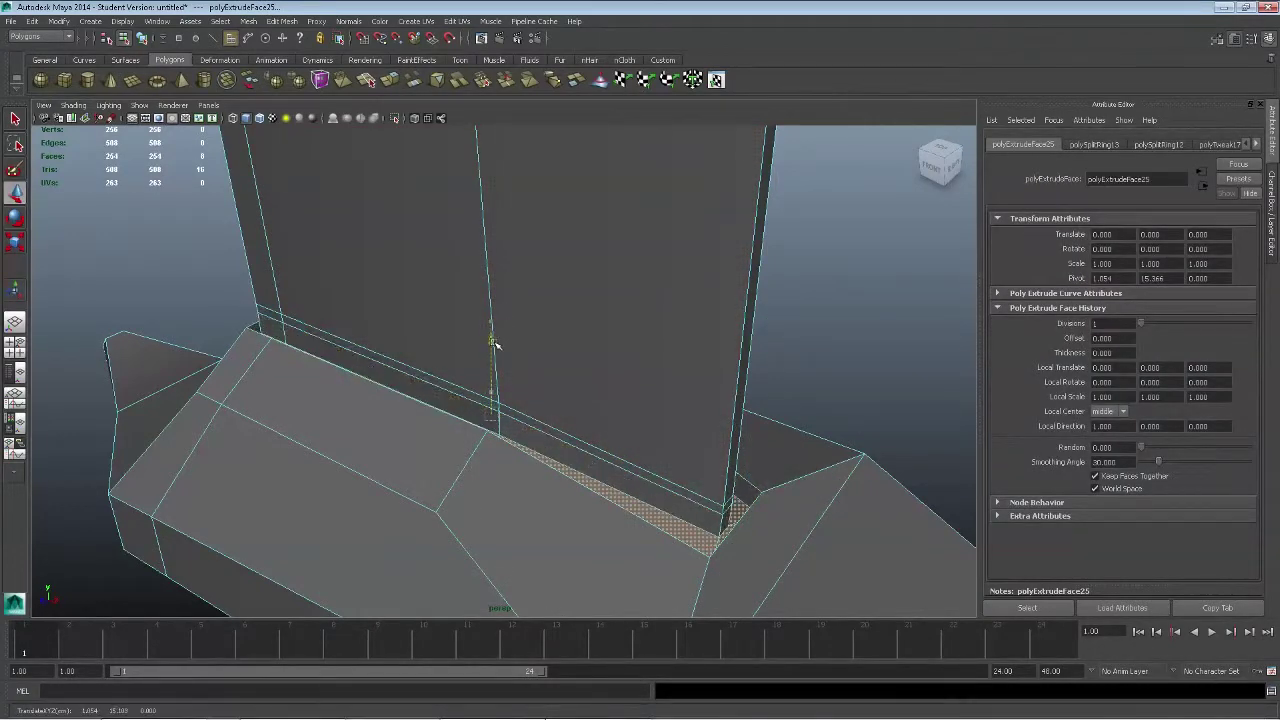
scroll(493, 347, down, 2)
alt+drag(493, 347, 650, 390)
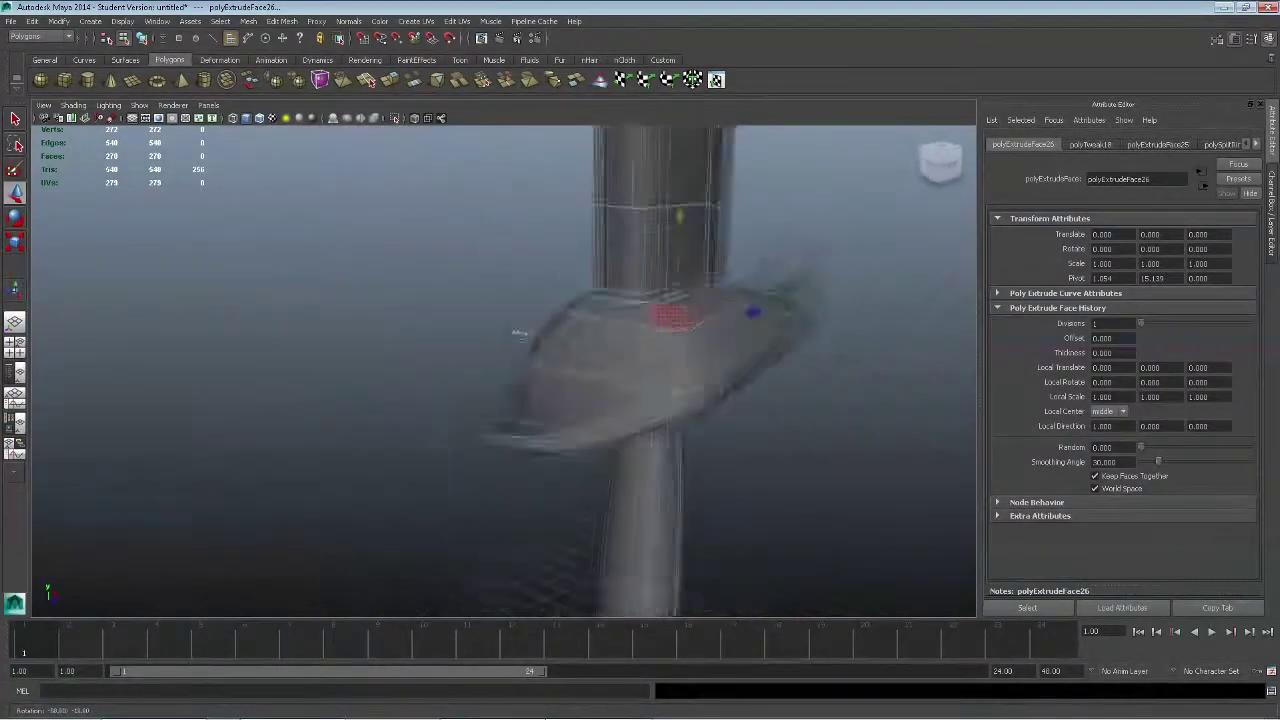
Step: Extrude the end face of the guard's shorter horn and pull it upward into a longer tip
click(491, 434)
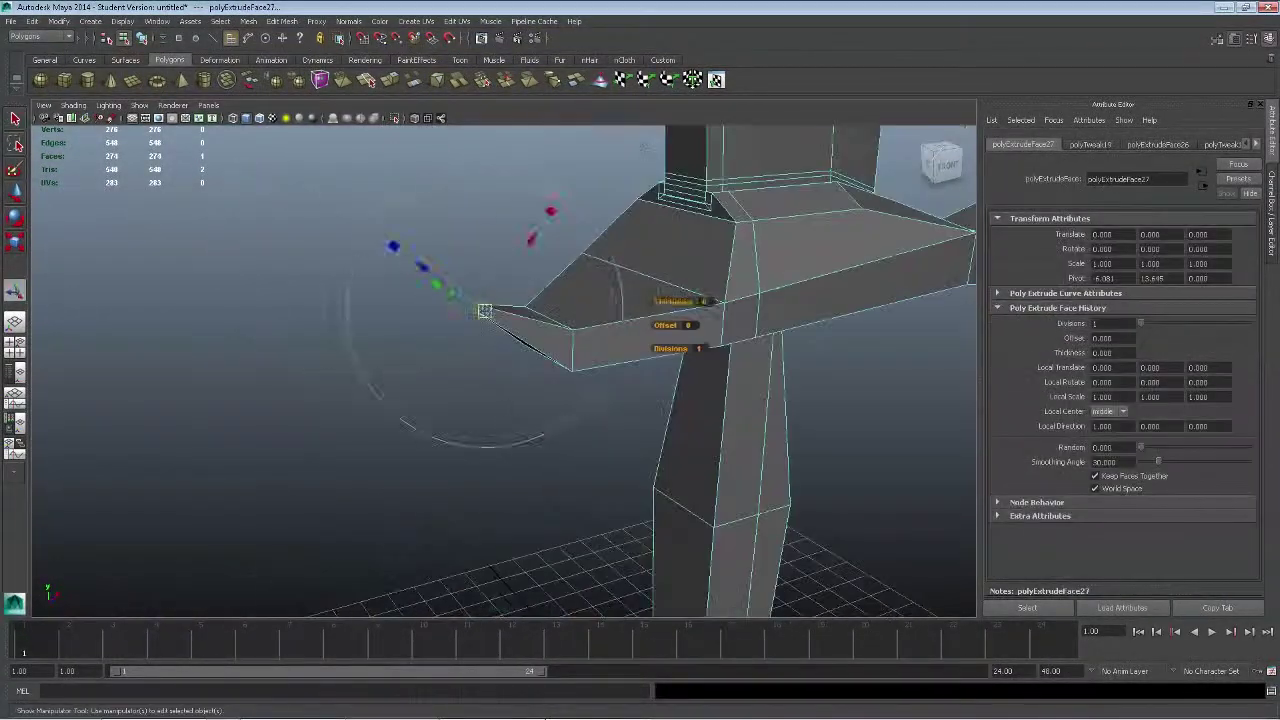
alt+drag(393, 253, 671, 434)
scroll(603, 491, up, 4)
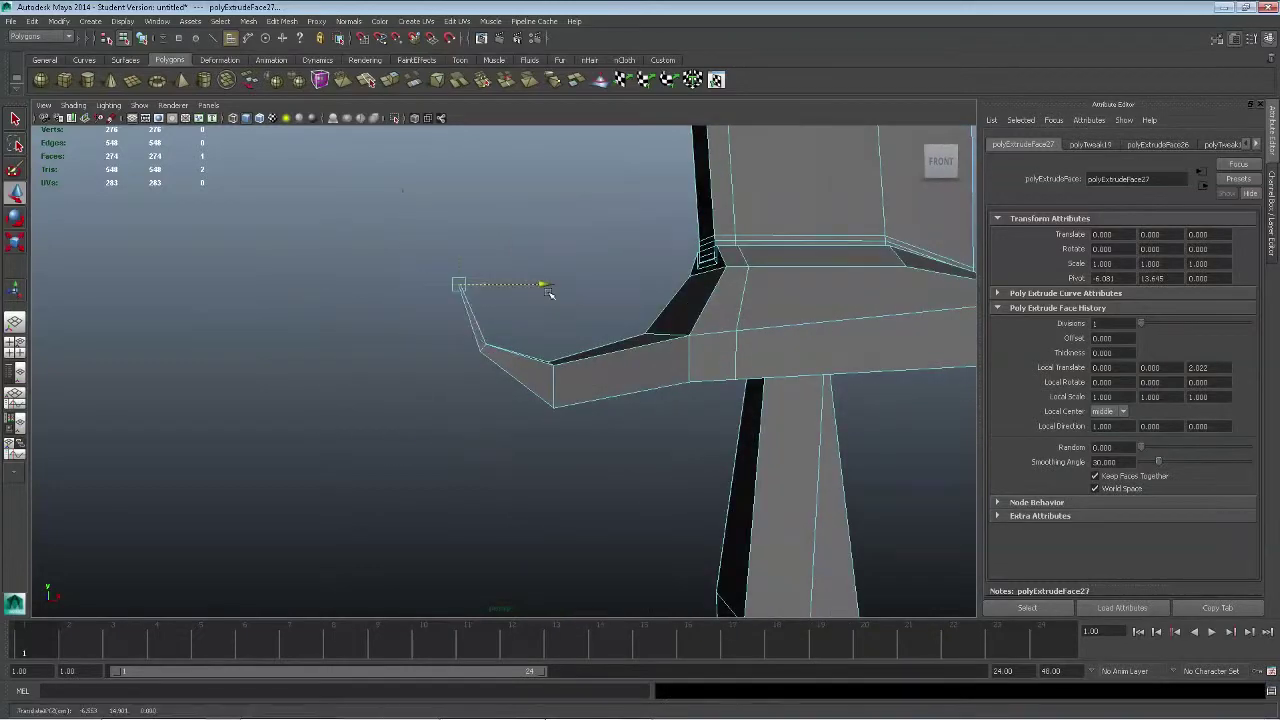
scroll(529, 466, down, 5)
scroll(534, 443, up, 6)
Step: Reposition the shorter horn's edges and tip to give it a smooth upward curve
key(w)
key(F10)
drag(587, 337, 612, 461)
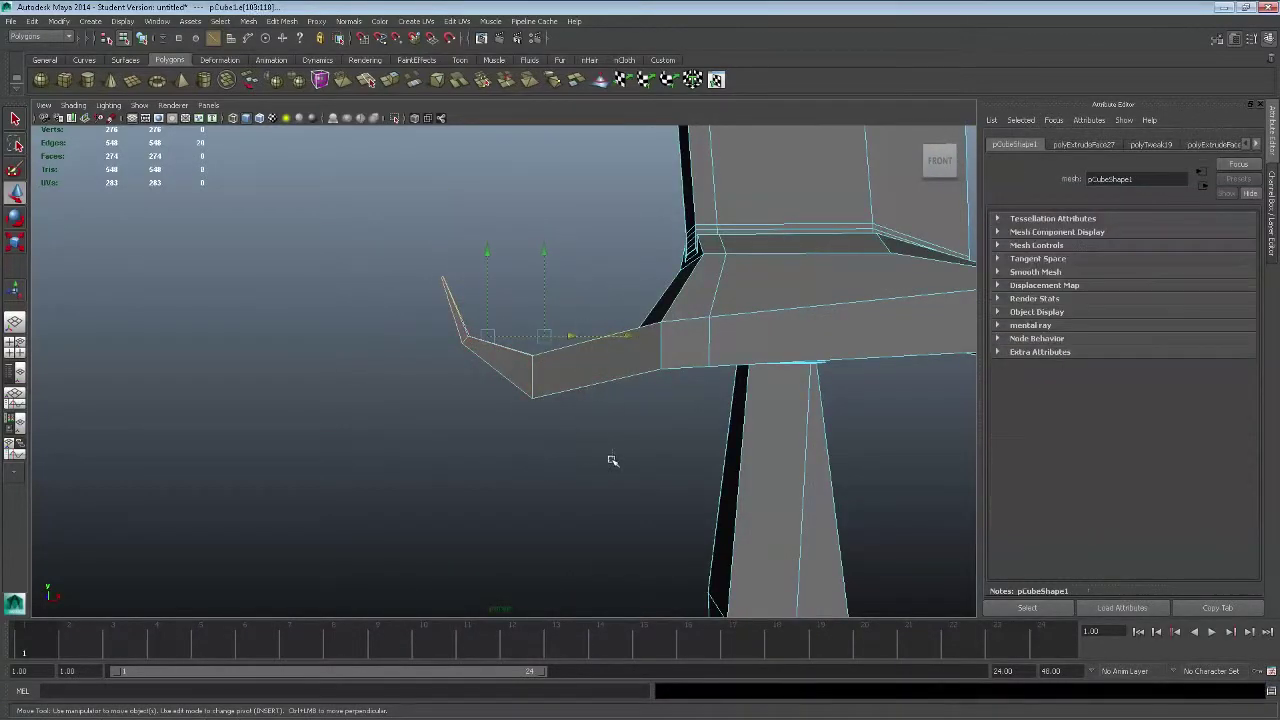
scroll(486, 457, down, 5)
alt+drag(486, 457, 521, 292)
scroll(471, 503, up, 5)
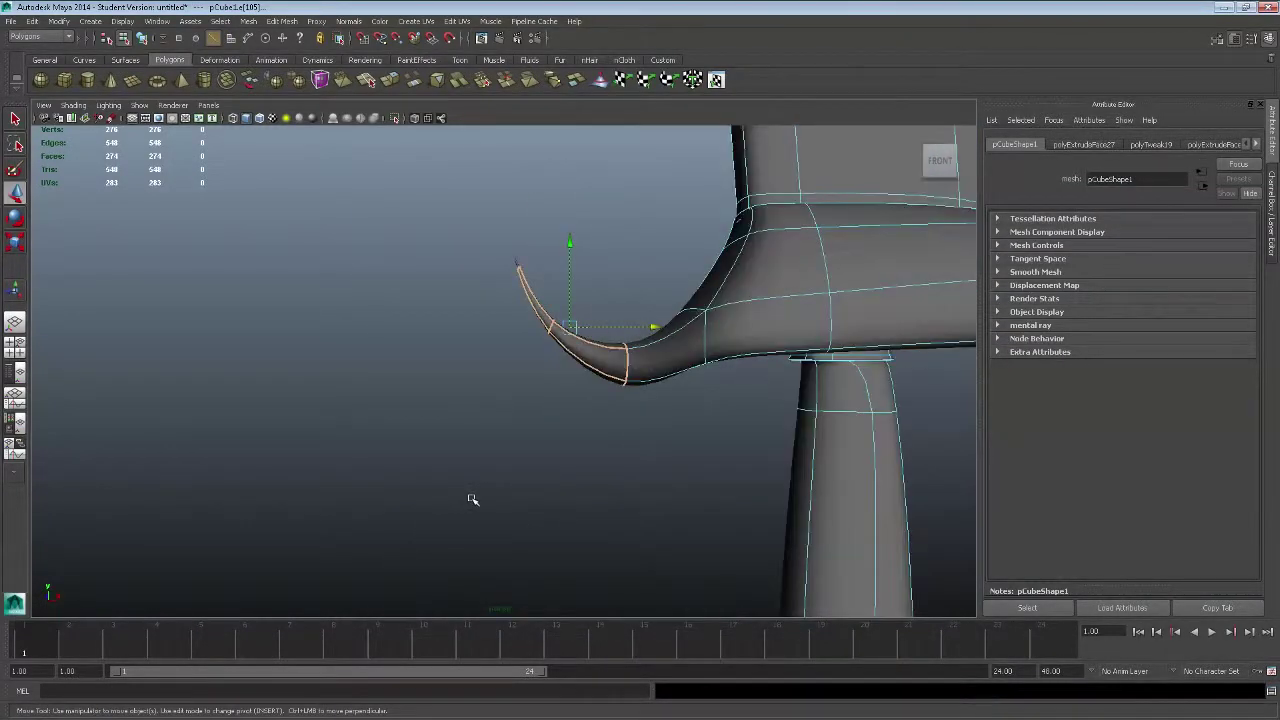
alt+drag(508, 393, 609, 451)
scroll(766, 397, up, 4)
key(w)
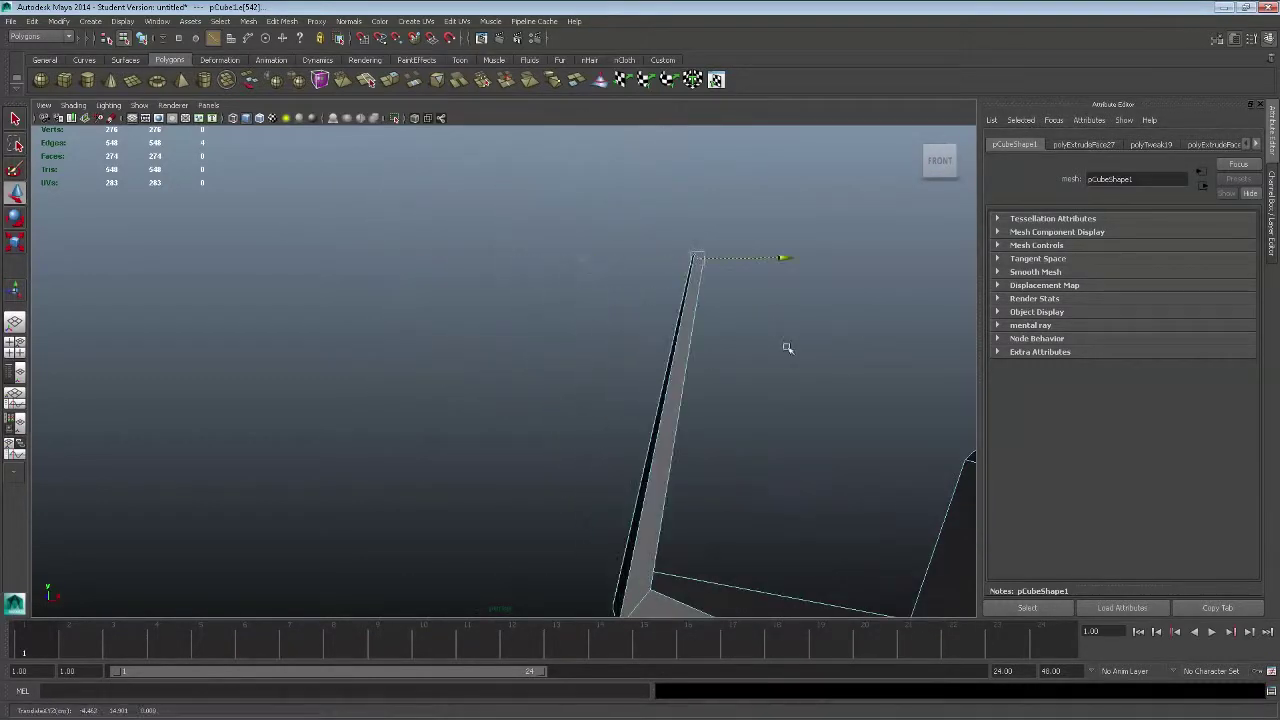
Step: Extrude two short faces on the blade's edge outward with a local Z translation of 2.371 to form spike bases
scroll(787, 348, down, 6)
alt+drag(720, 417, 528, 405)
scroll(716, 484, up, 5)
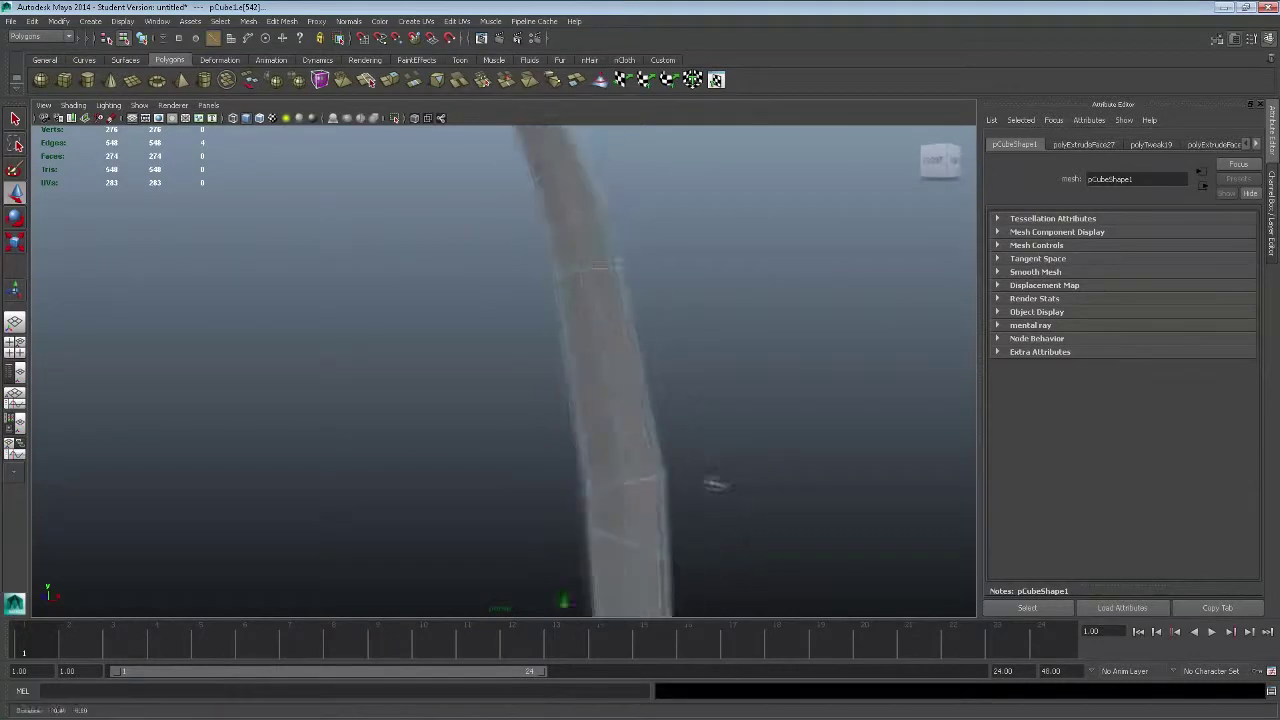
click(528, 405)
click(389, 80)
alt+drag(706, 391, 707, 527)
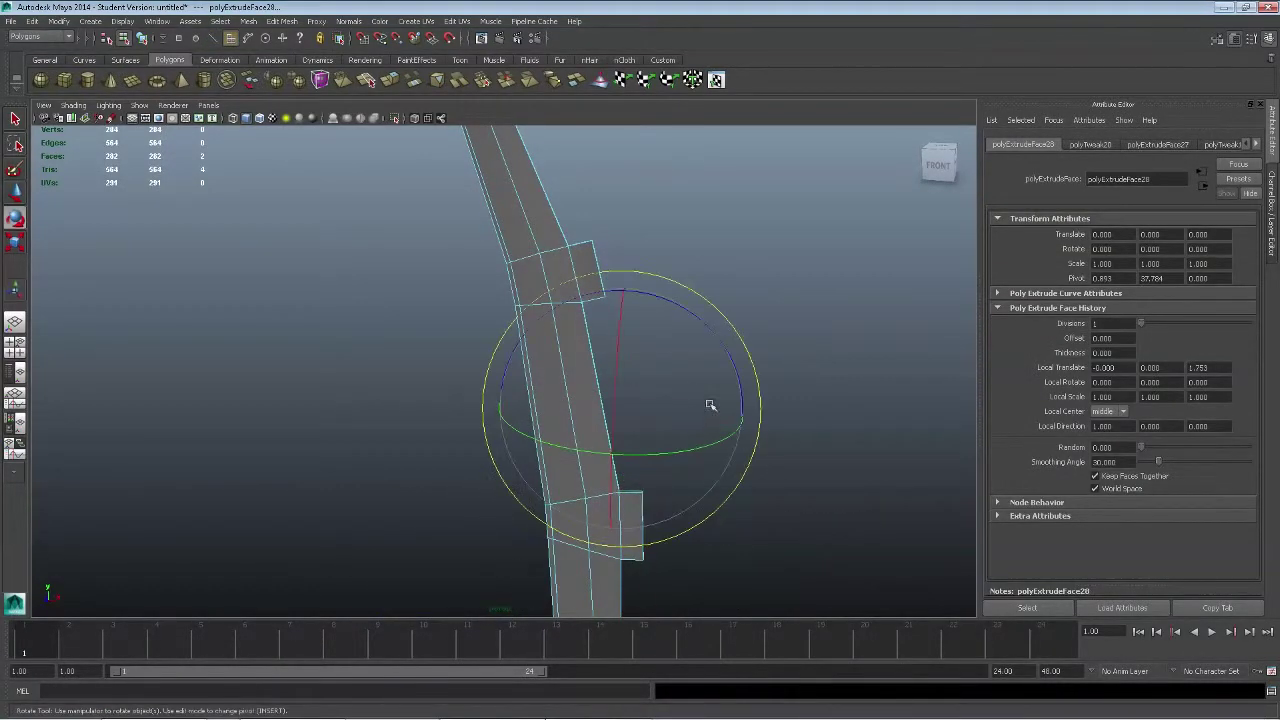
key(ctrl+z)
alt+drag(791, 497, 727, 393)
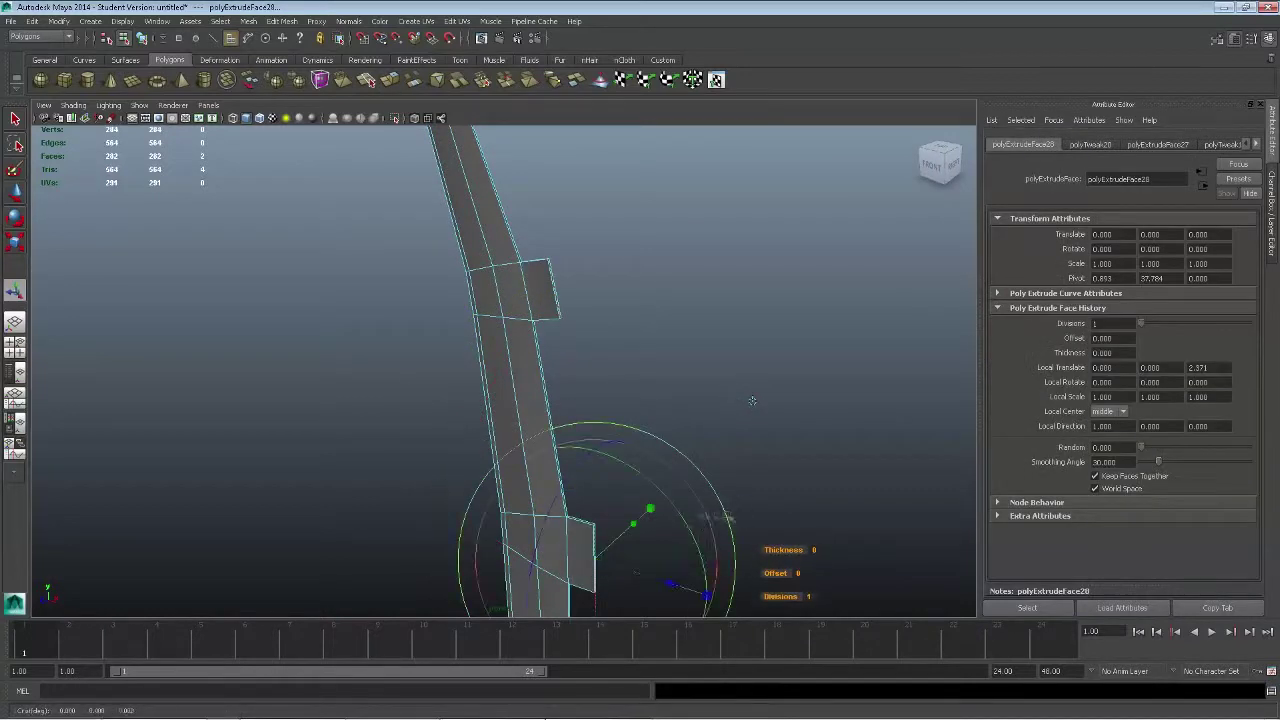
Step: Extrude the ends of both blade spikes again, angling them upward, and rotate the end faces
alt+drag(640, 463, 675, 447)
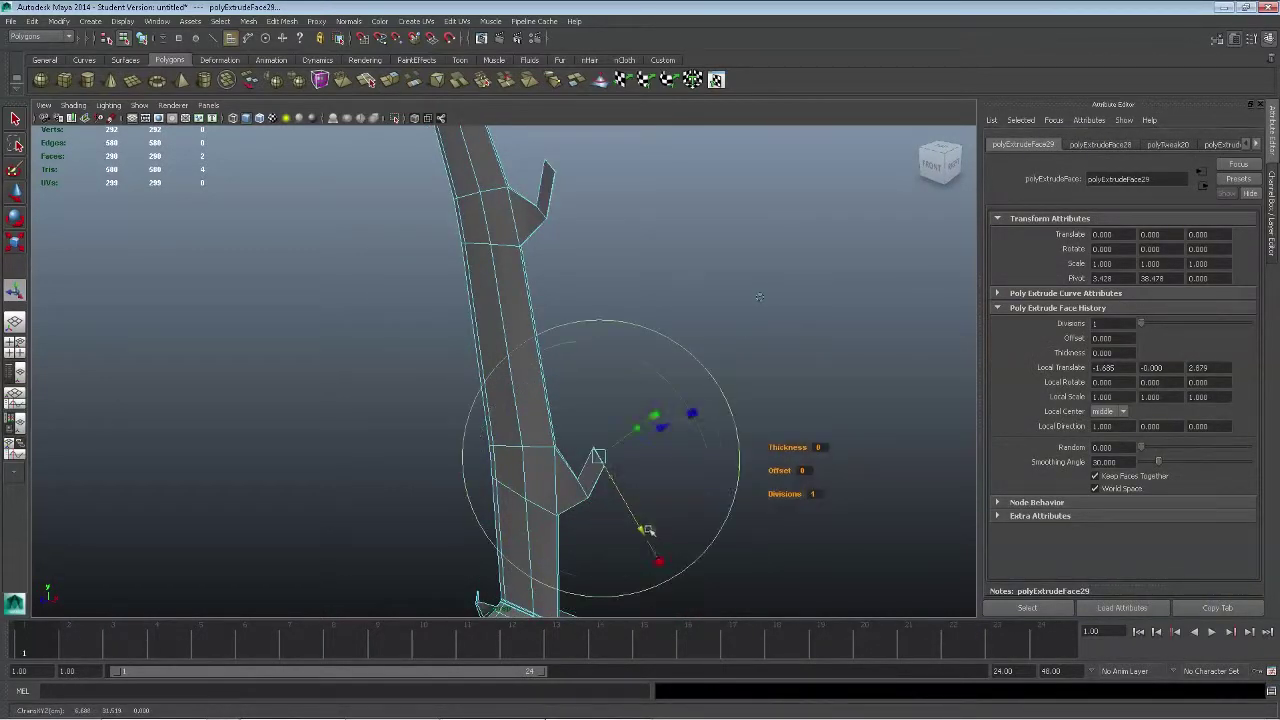
alt+drag(575, 343, 737, 402)
scroll(733, 403, up, 3)
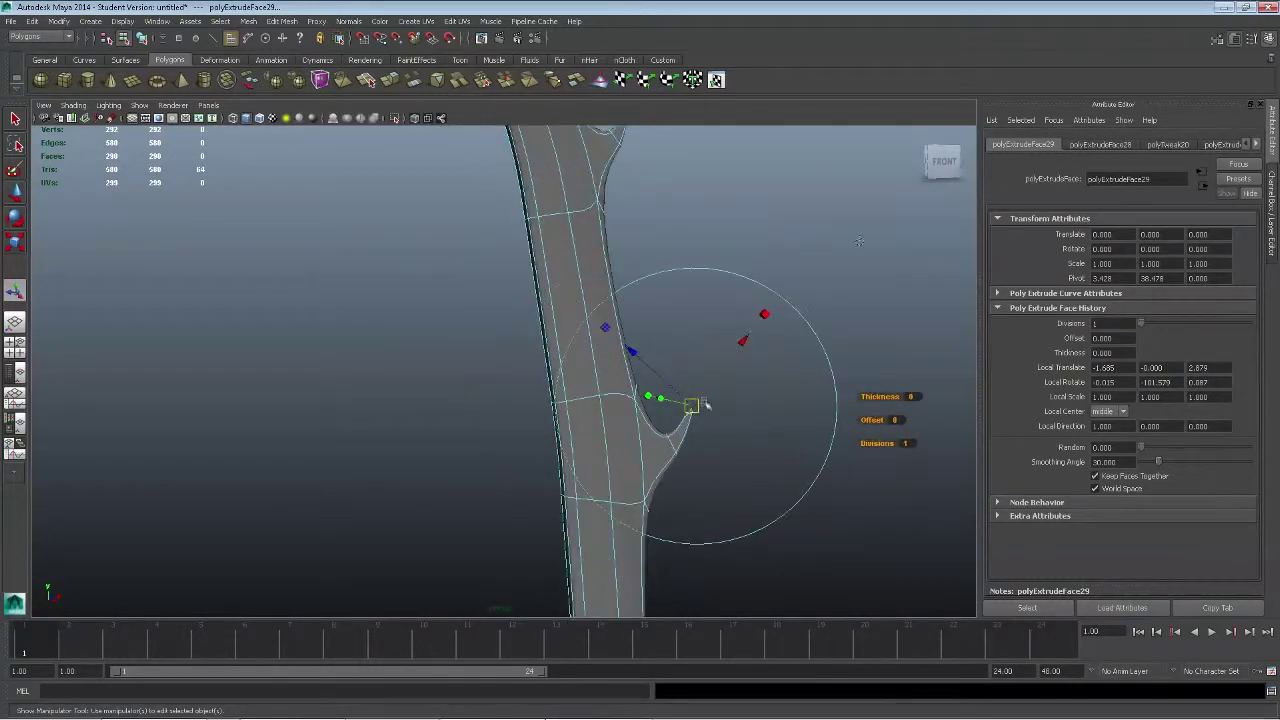
Step: Adjust the lower spike's edges with the Move tool and view the spikes smoothed
key(ctrl+F10)
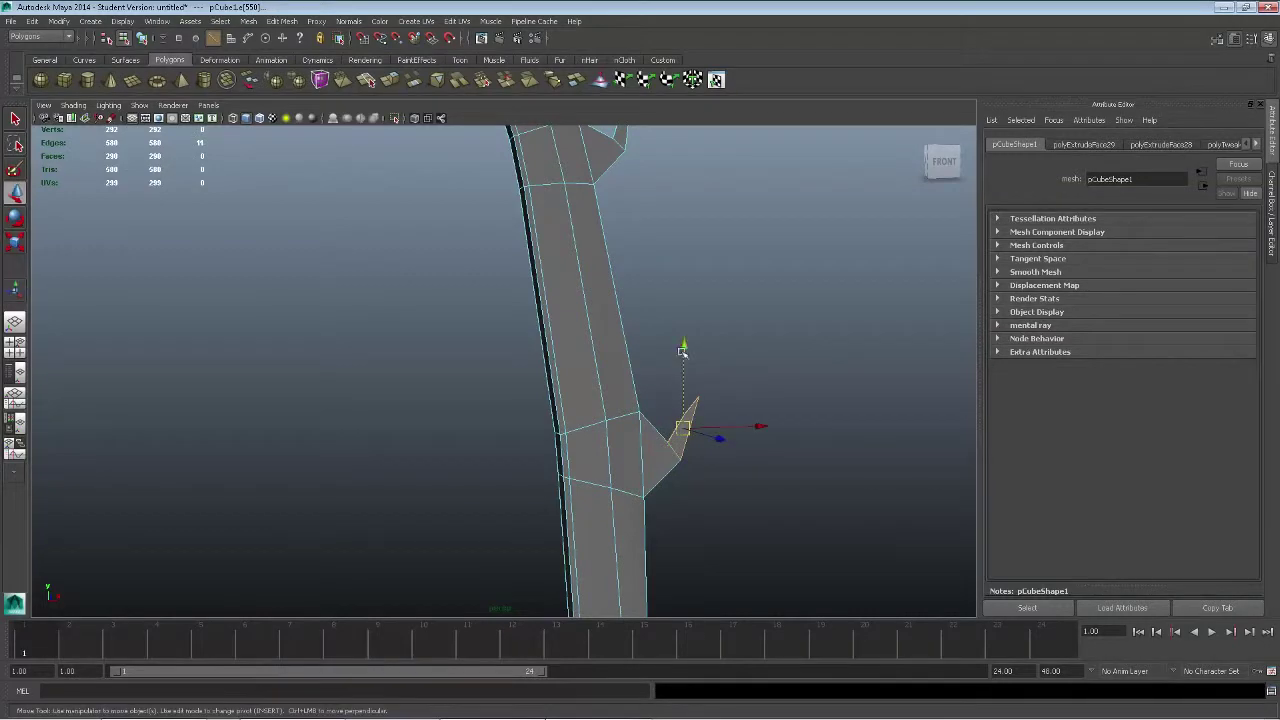
key(3)
alt+drag(658, 300, 665, 273)
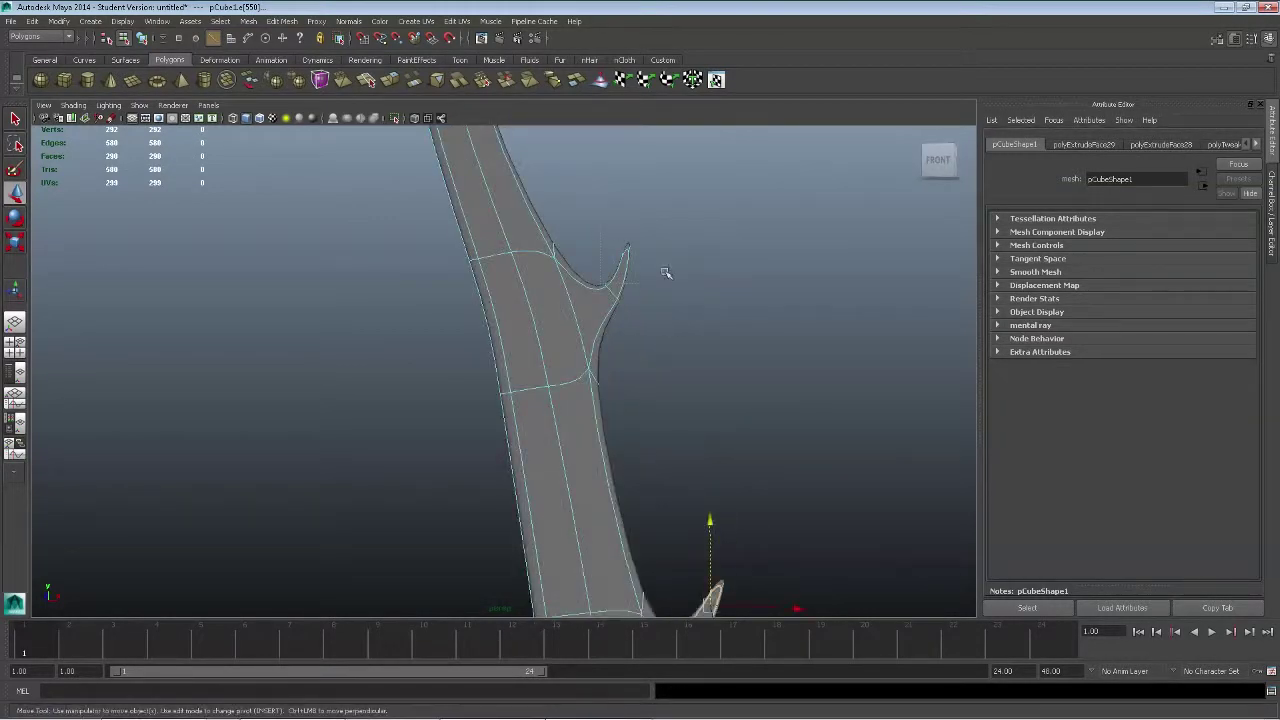
Step: Extrude the end faces of both spikes together with a local Z translation of 1.542 to lengthen them
alt+drag(591, 182, 910, 440)
key(1)
mouse_move(620, 380)
alt+mouse_down()
mouse_move(700, 370)
mouse_move(630, 371)
mouse_move(640, 380)
alt+mouse_up()
shift+click(705, 369)
key(ctrl+e)
middle_drag(740, 378, 770, 377)
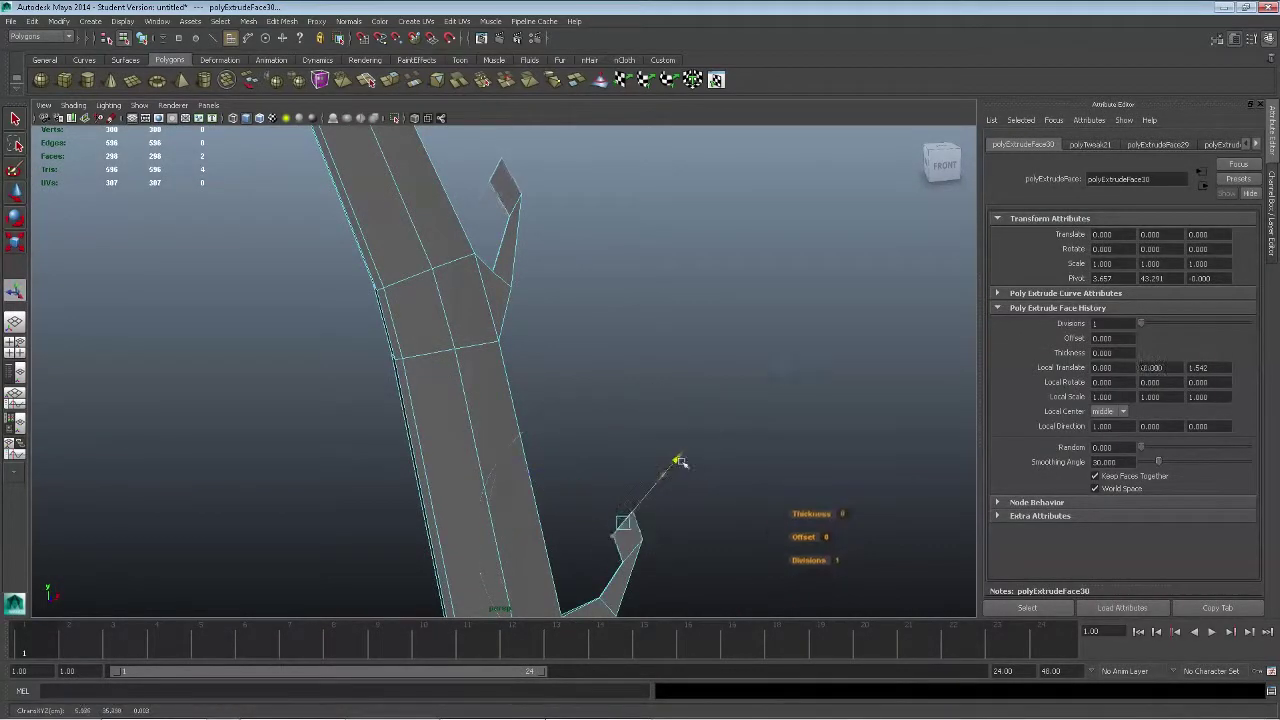
Step: Extrude the spike ends once more, scaling them to 0.503 in local X and translating them 1.187 in X and 1.216 in Z
key(ctrl+e)
alt+drag(645, 495, 590, 438)
alt+drag(663, 416, 771, 366)
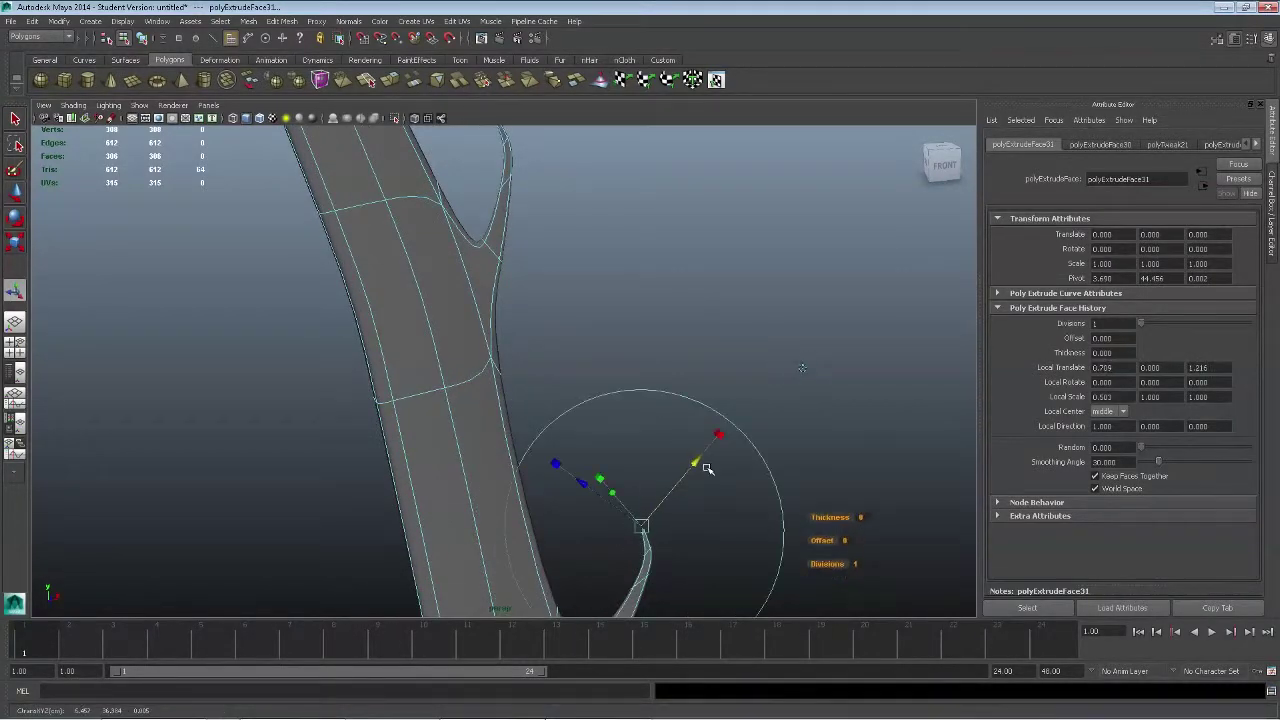
alt+drag(707, 468, 670, 478)
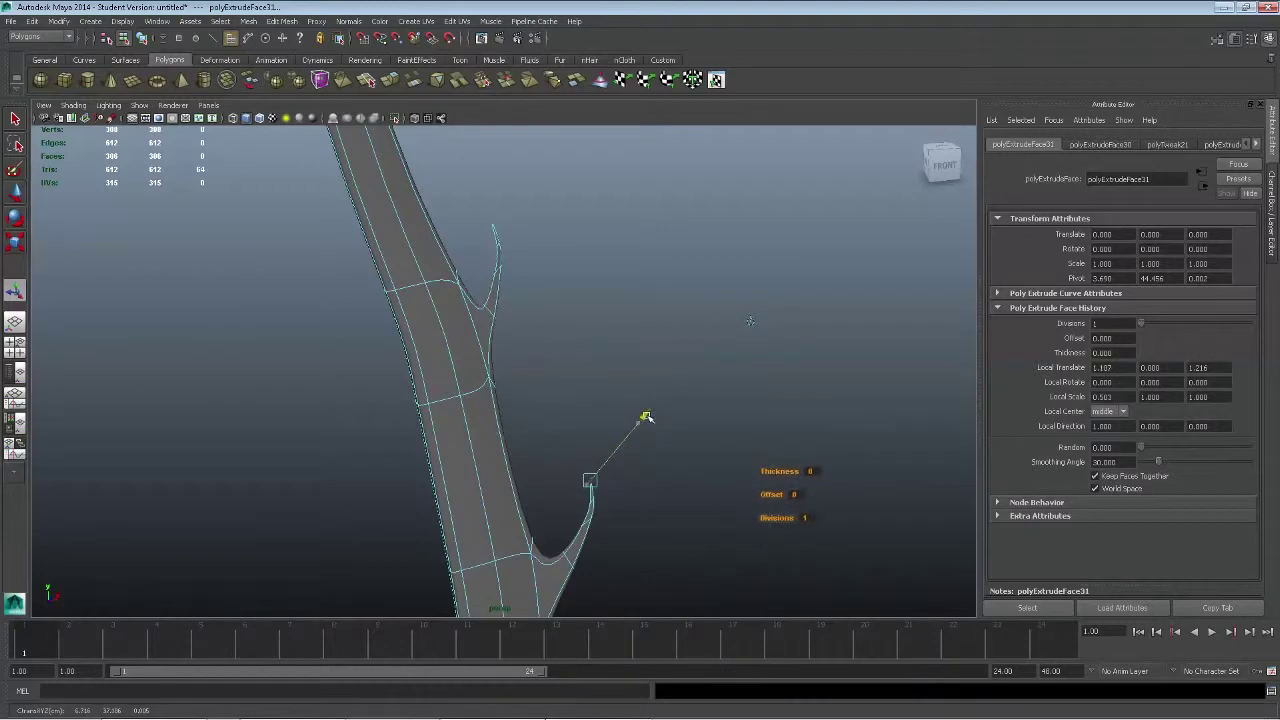
key(1)
key(t)
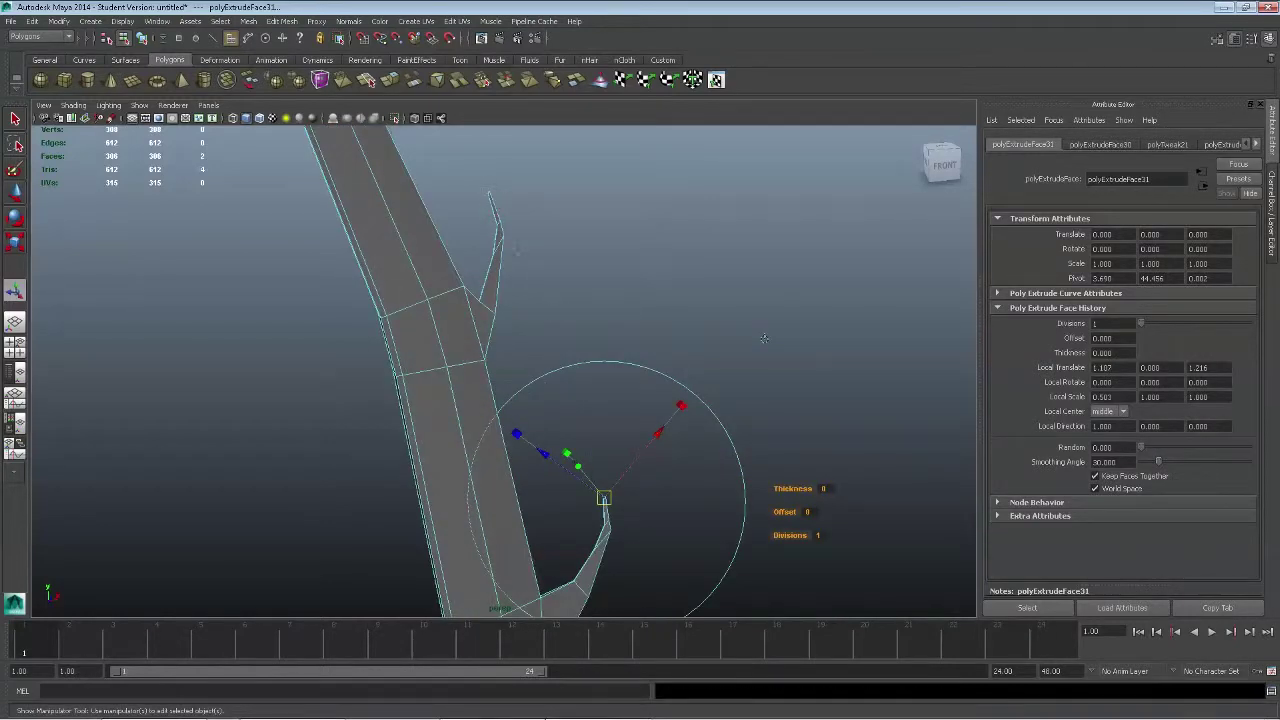
Step: Insert a lengthwise edge loop near the guard's front corner and inspect the guard smoothed
click(556, 284)
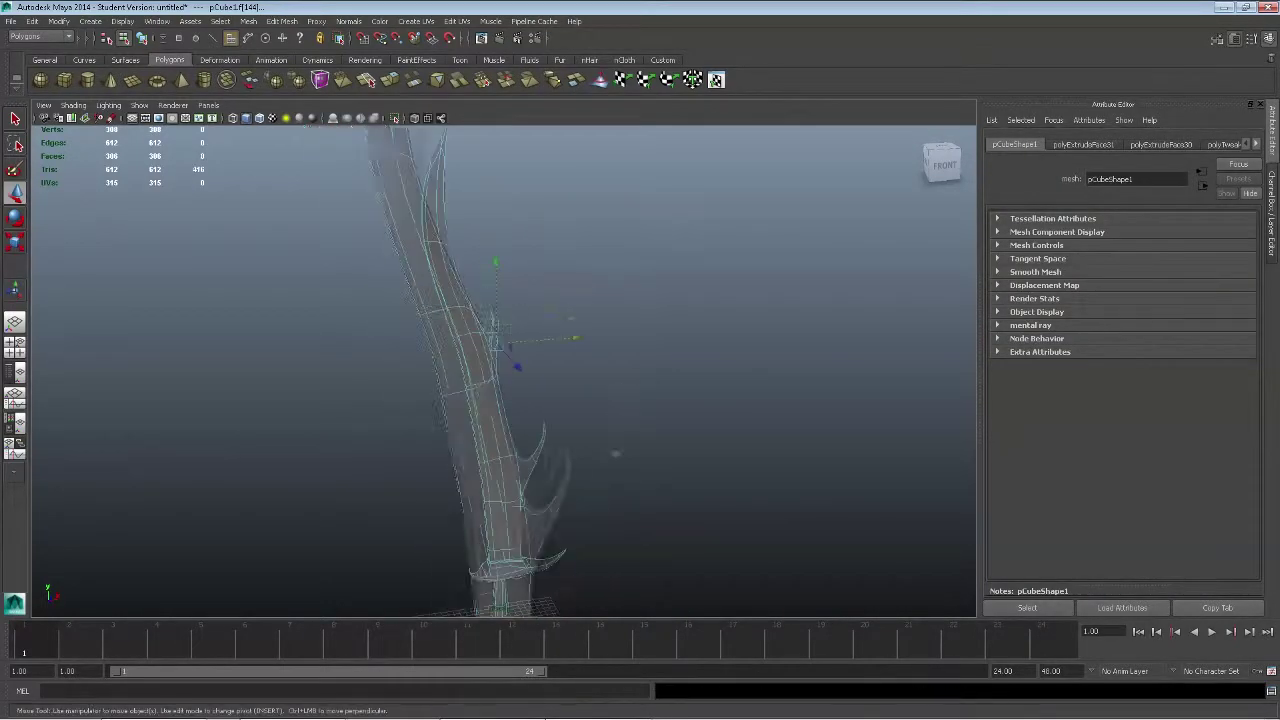
alt+drag(598, 440, 600, 520)
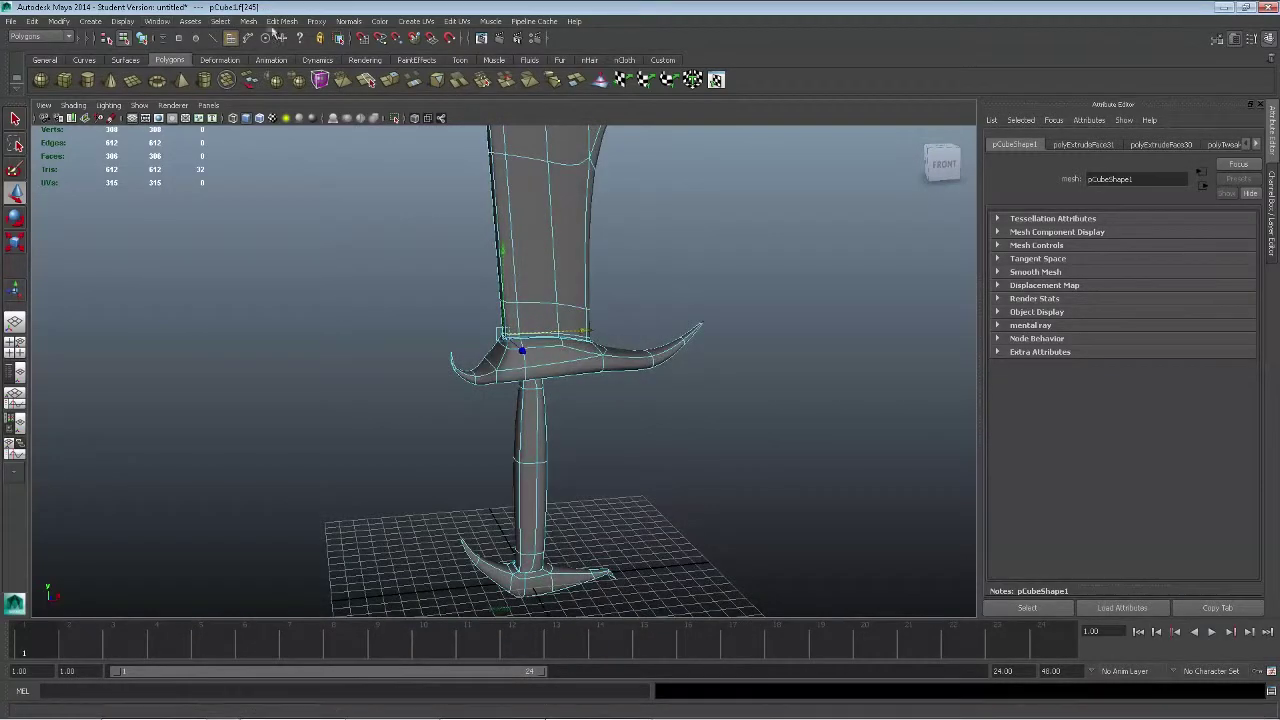
click(281, 21)
click(310, 200)
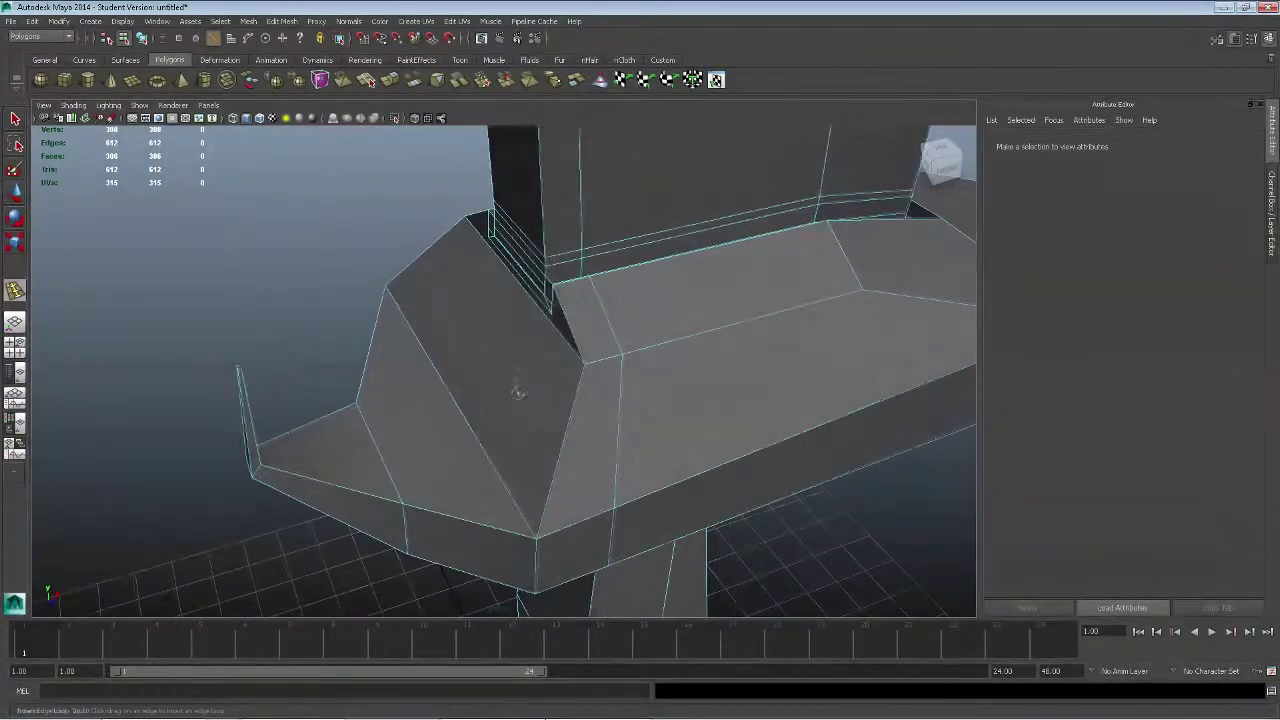
click(617, 410)
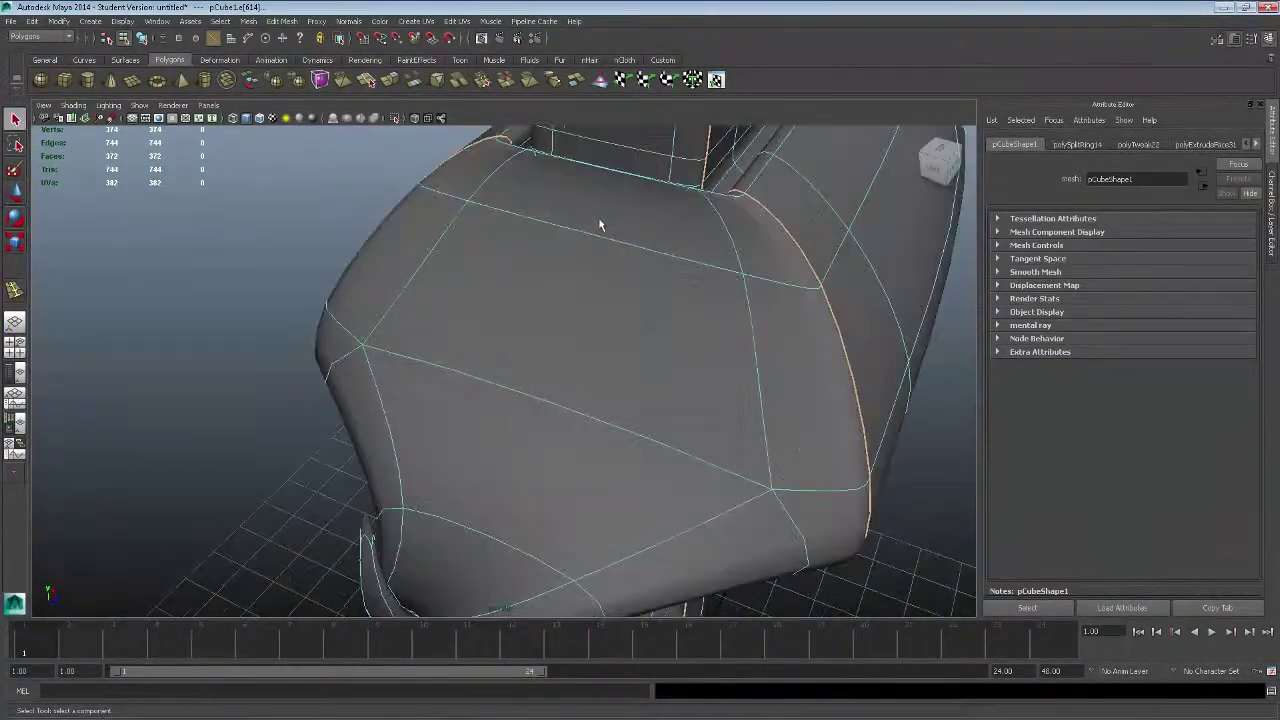
click(586, 249)
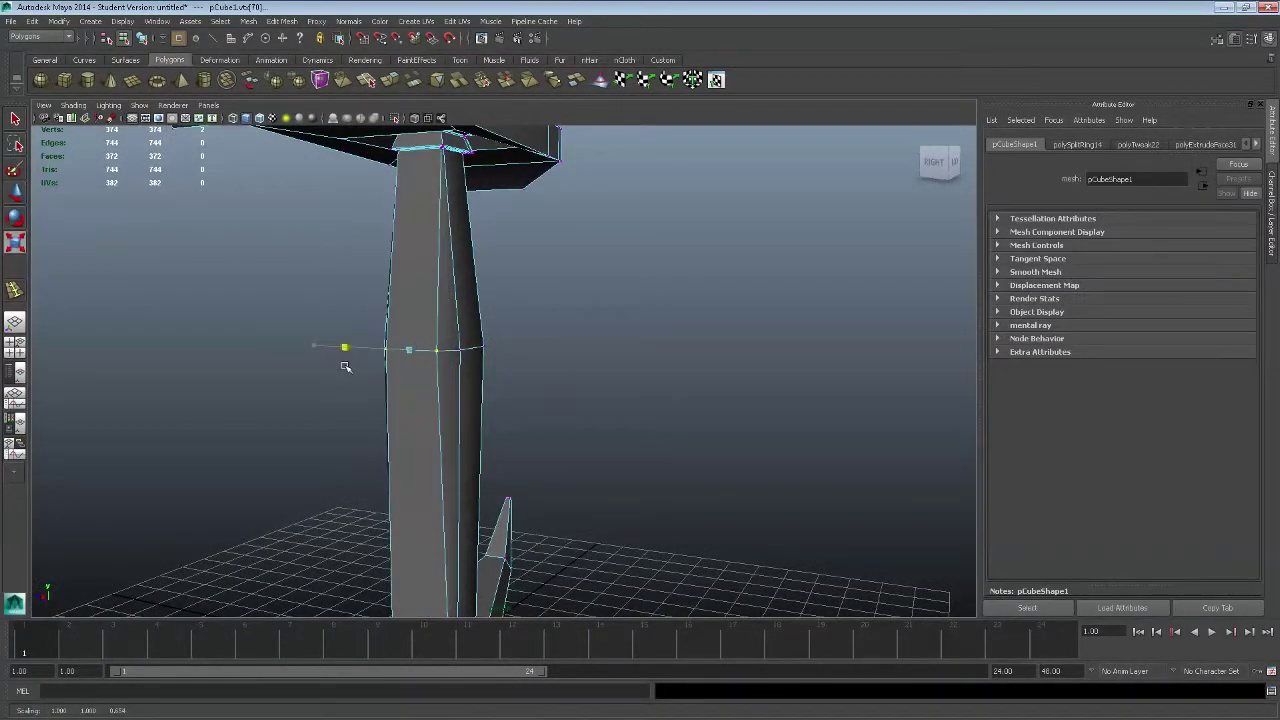
Step: Scale the vertices at the middle of the handle in depth and check the handle's smoothed shape
key(3)
key(r)
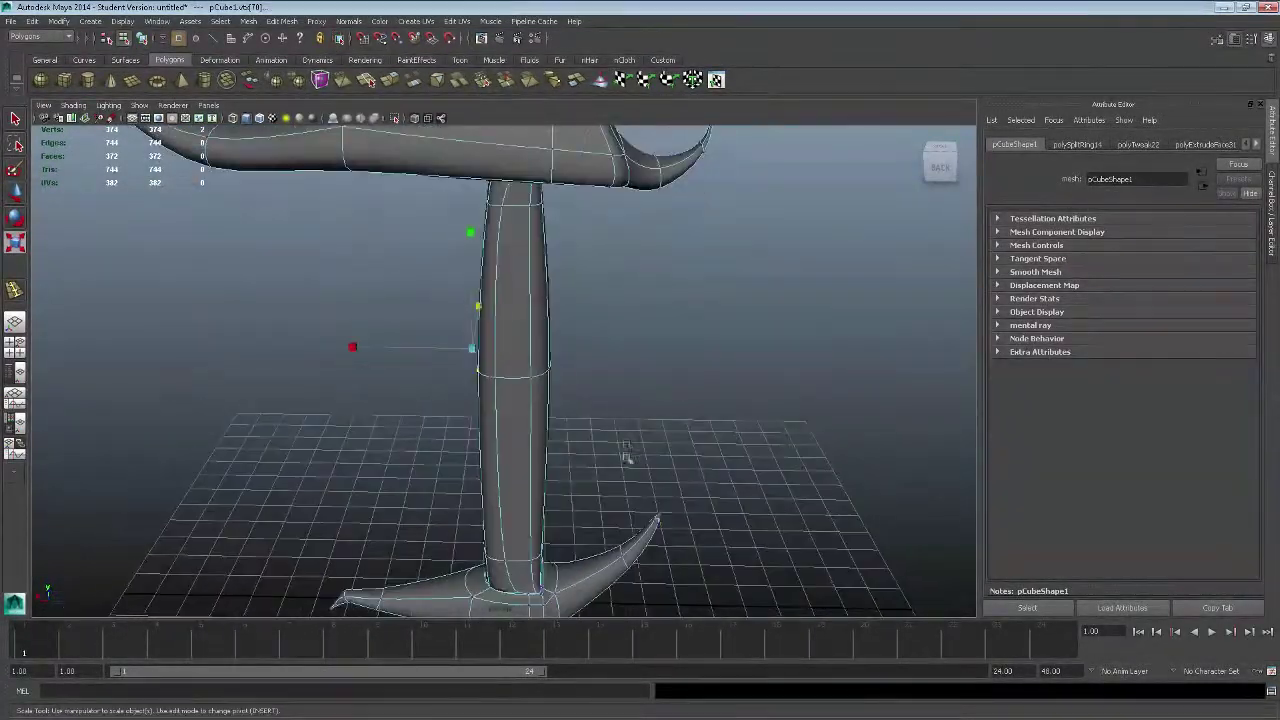
Step: Select the edges at the blade's tip and adjust them with the Scale tool
key(q)
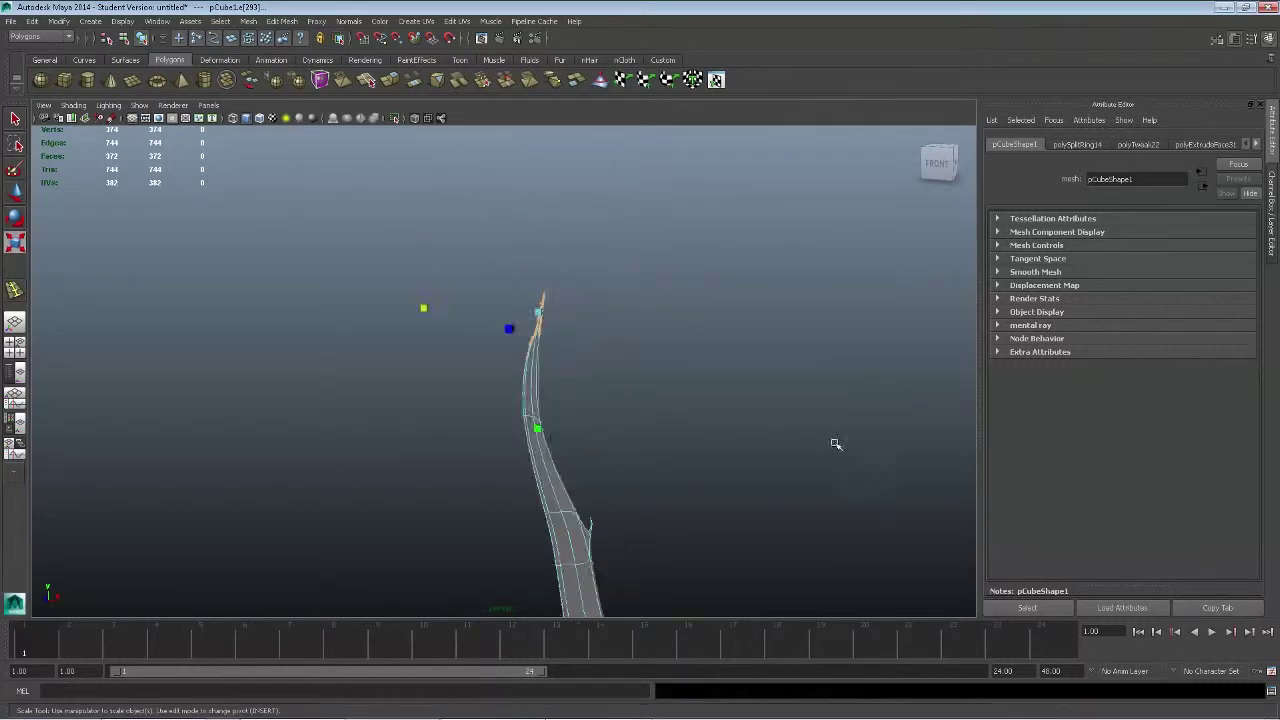
key(q)
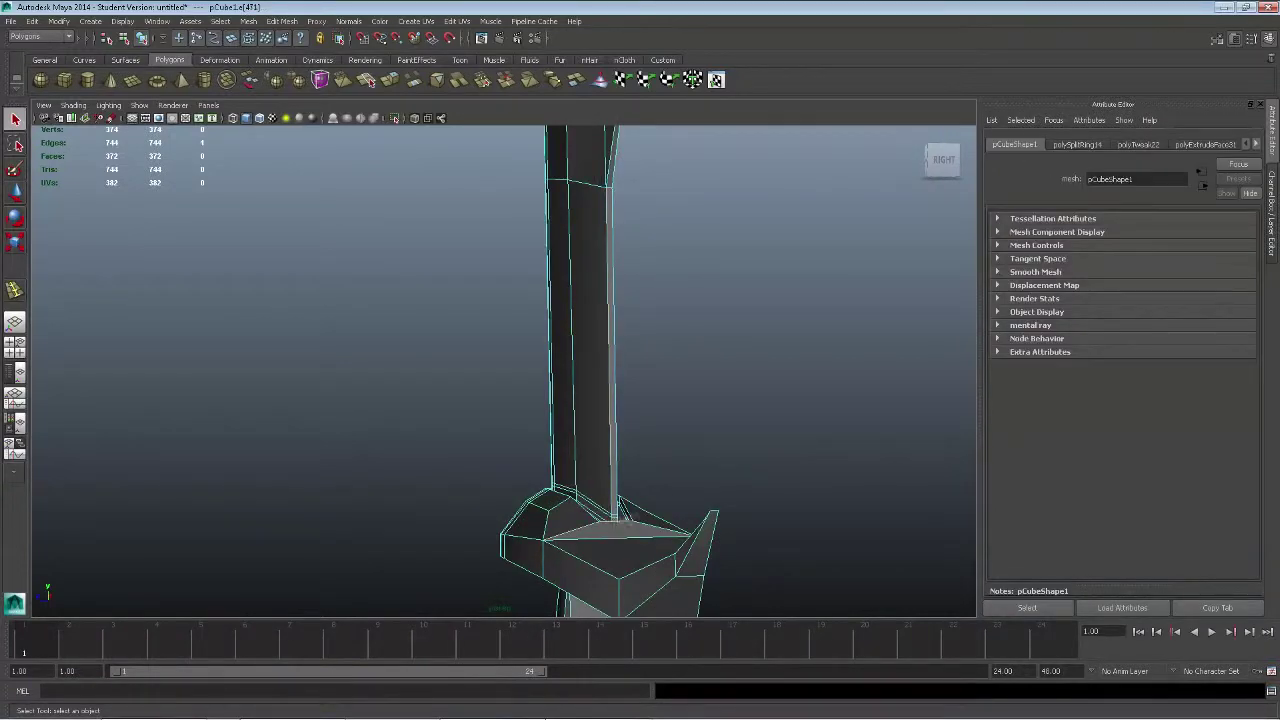
alt+drag(700, 290, 649, 401)
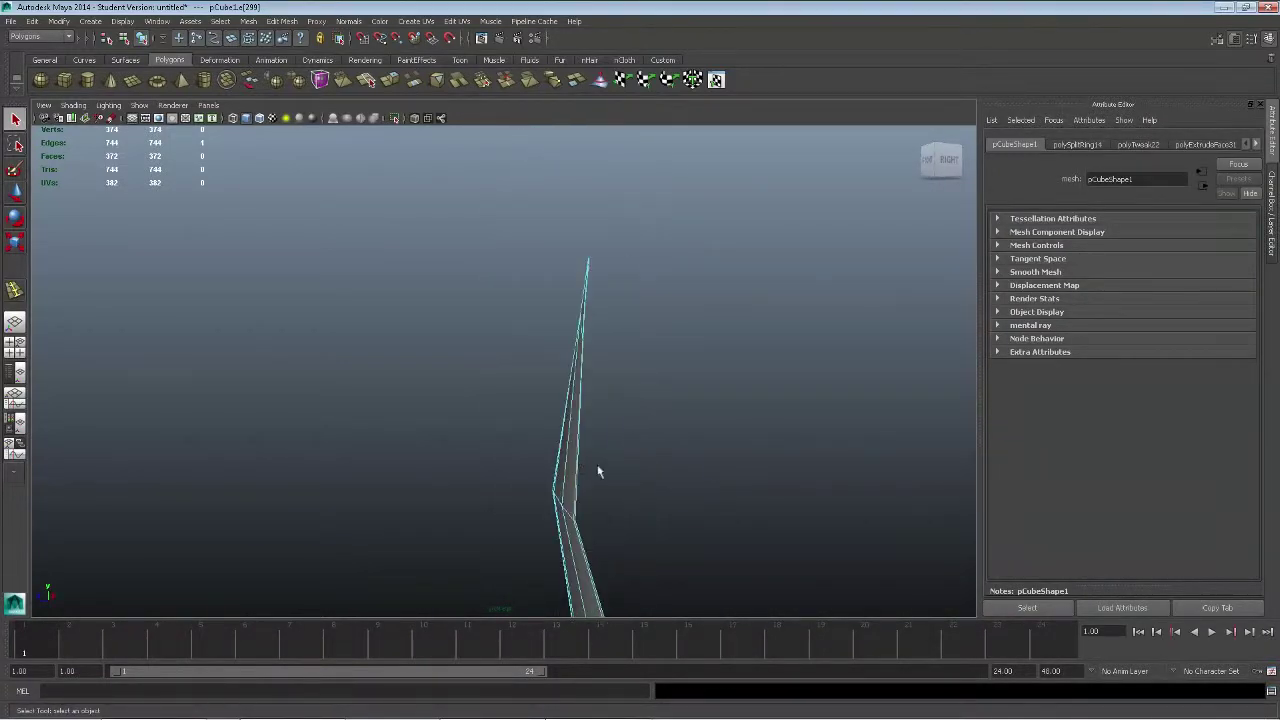